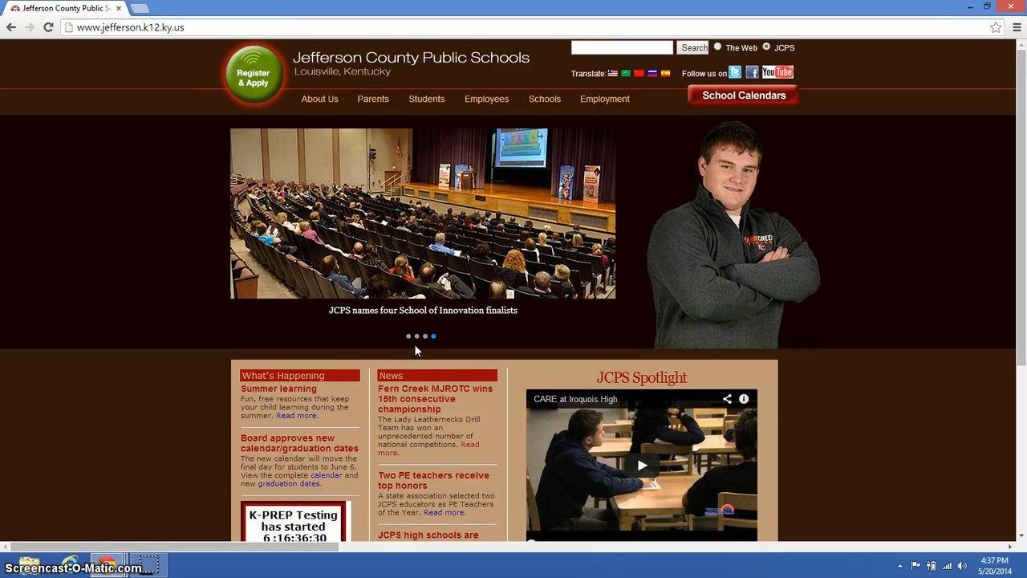
- Go from the JCPS home page through the Students page to the Study Island website
left_click(412, 265)
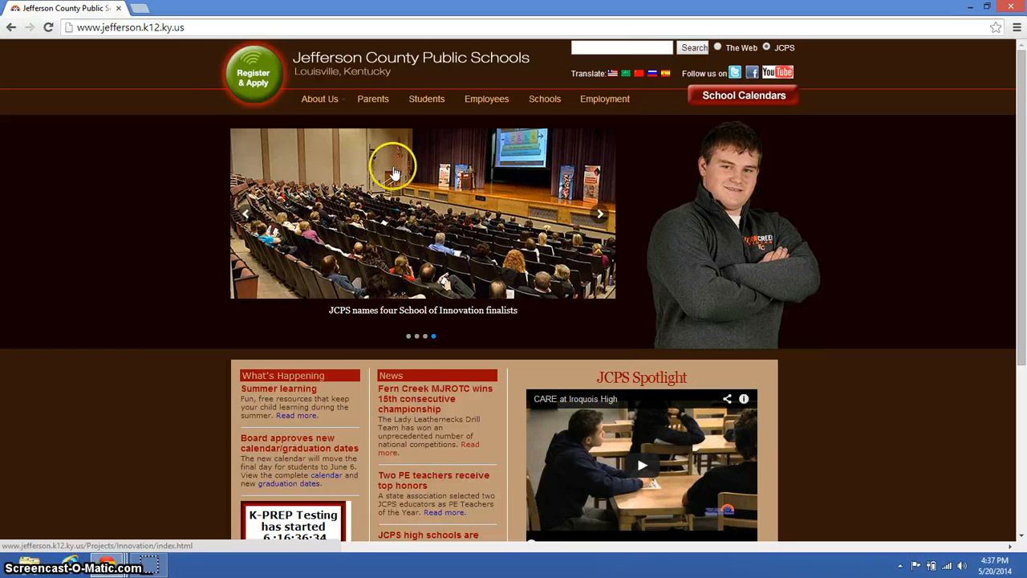
left_click(426, 101)
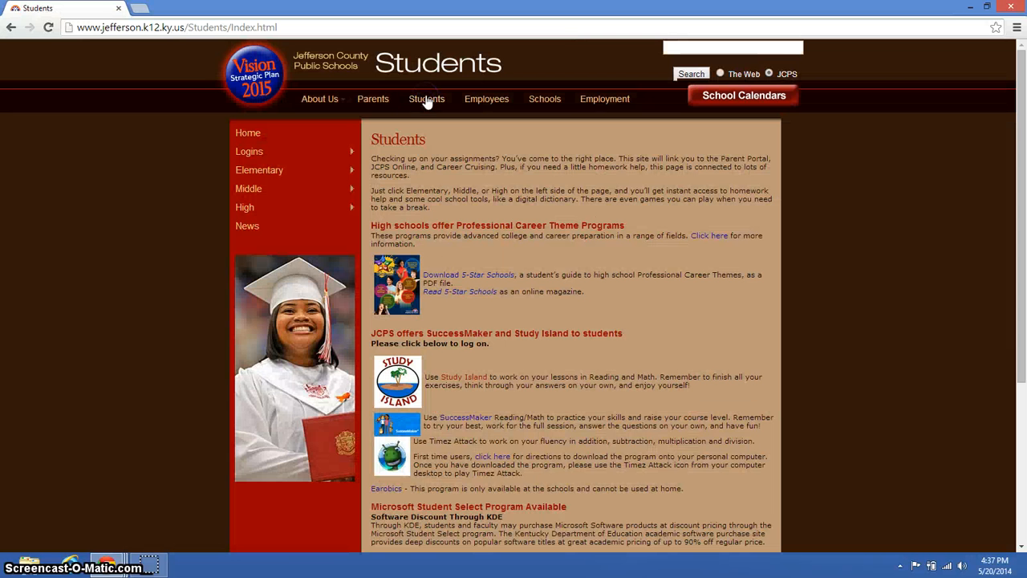
left_click(462, 378)
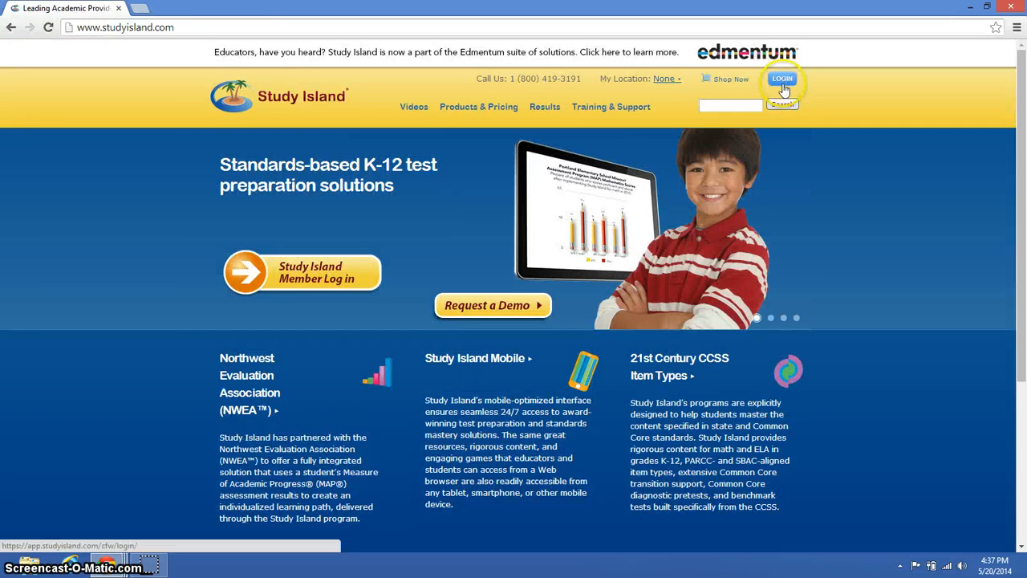
- Log in to Study Island with the saved teacher username and the account password
left_click(783, 80)
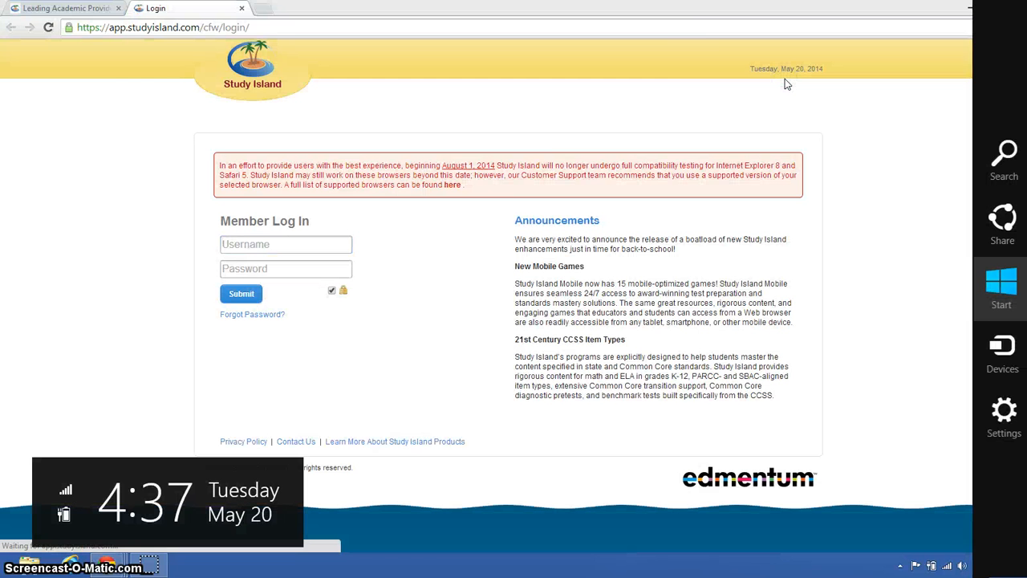
left_click(325, 244)
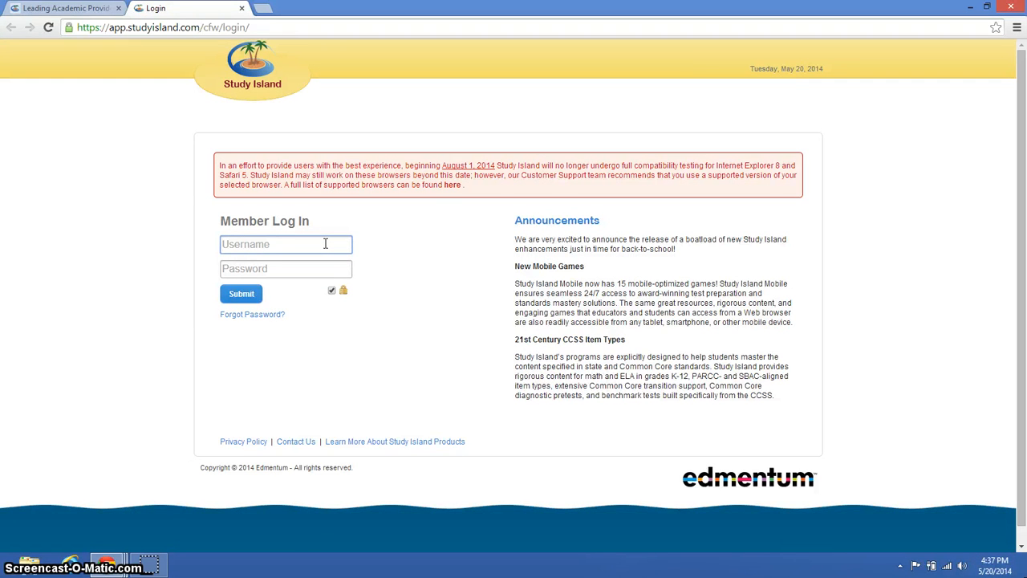
type("b")
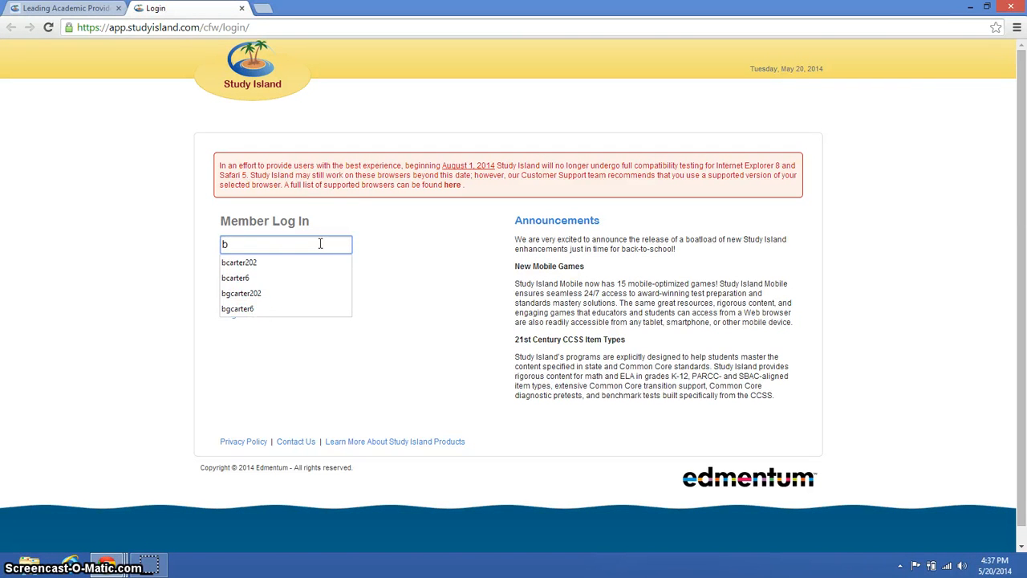
type("c")
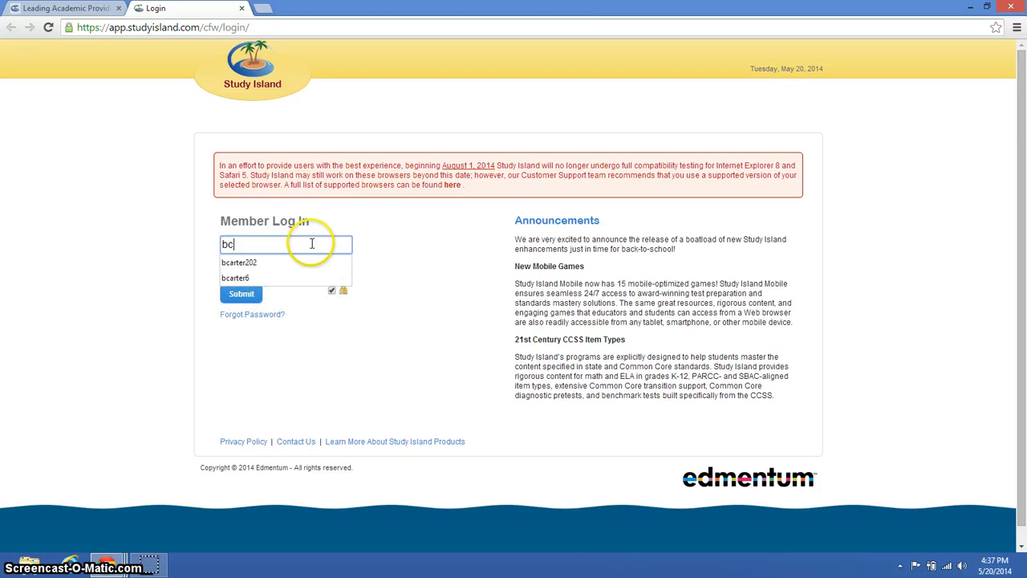
type("art")
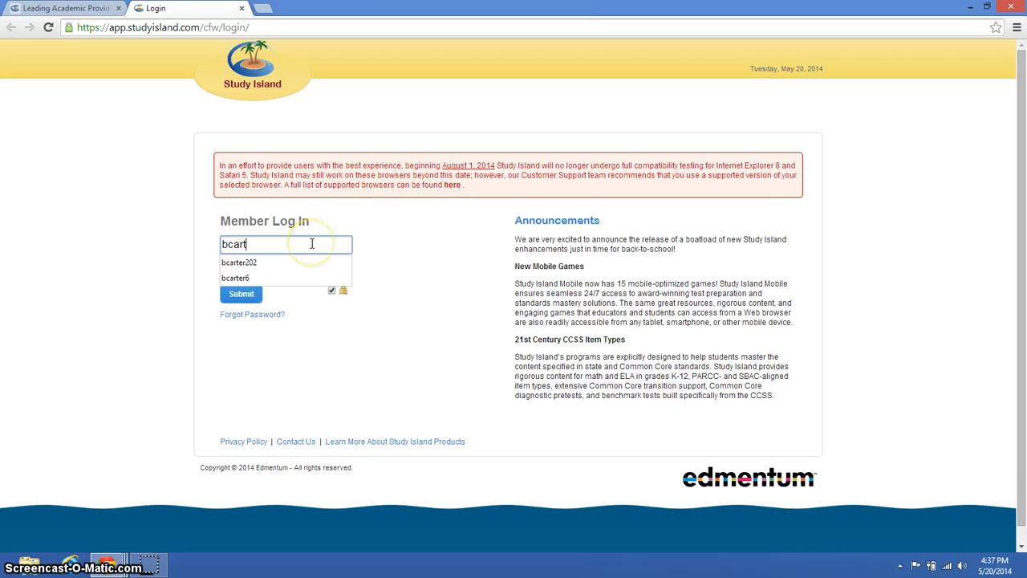
left_click(281, 265)
left_click(271, 272)
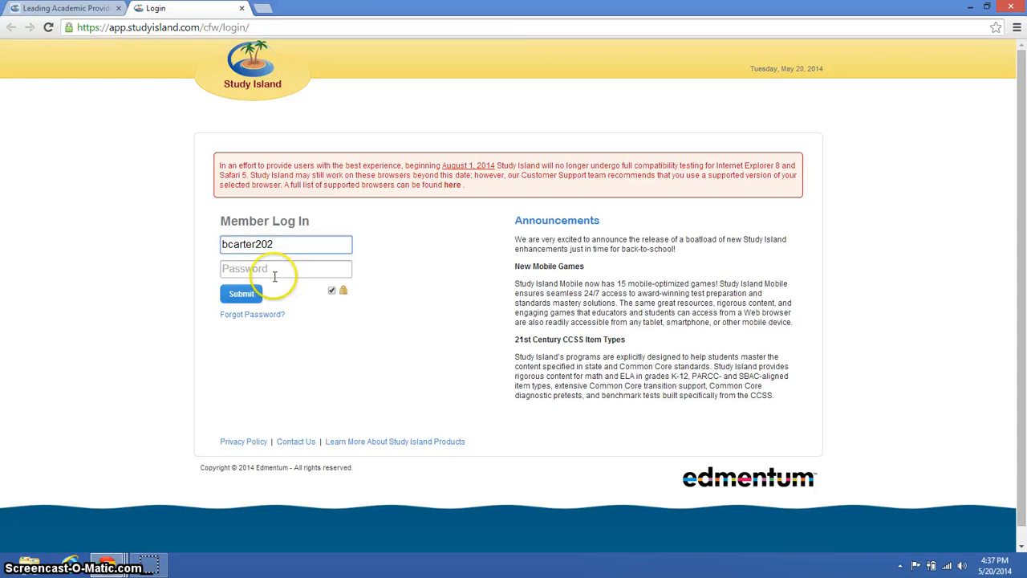
type("••••")
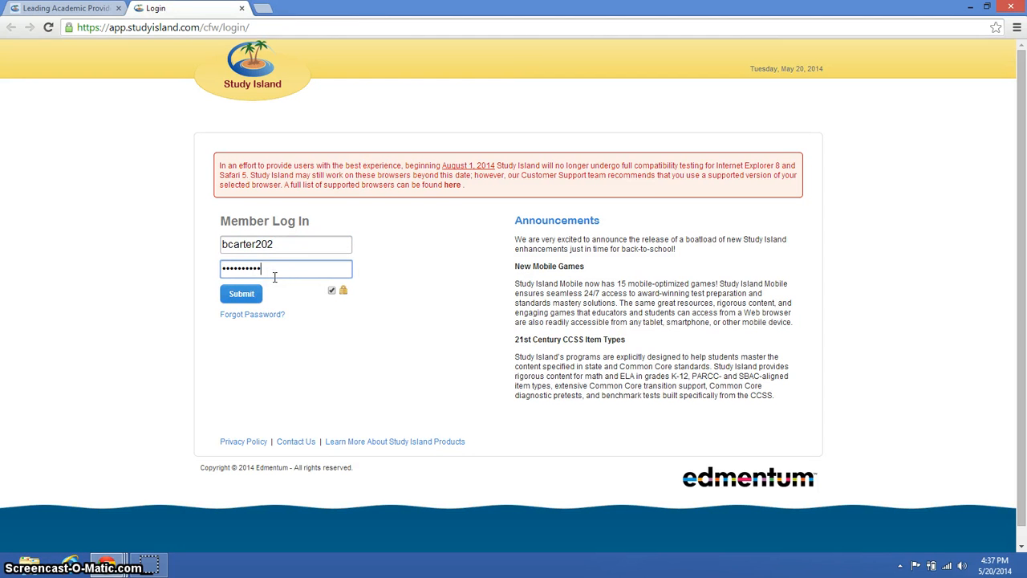
left_click(246, 297)
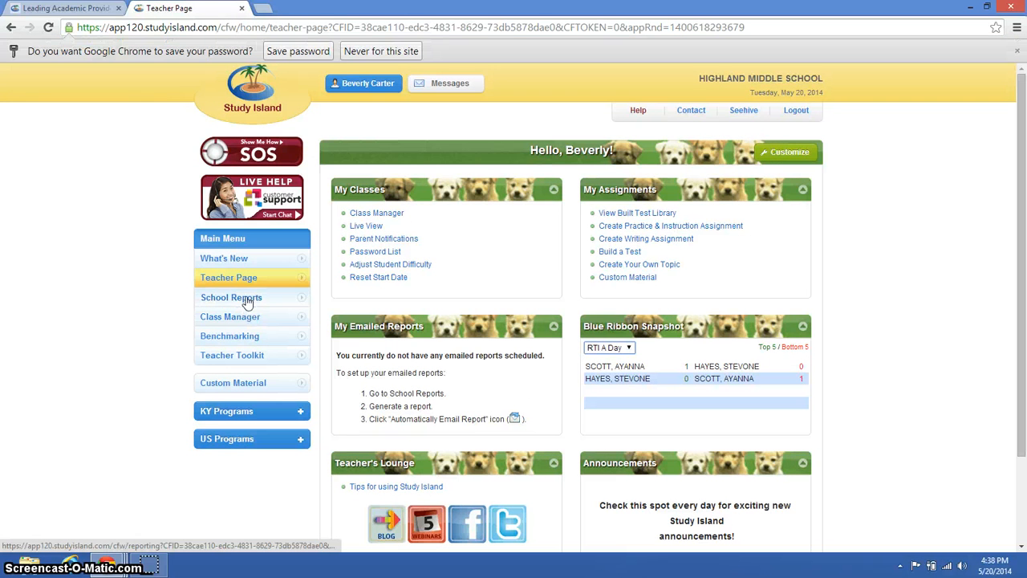
- Start a new class in Class Manager titled 'RTI B Day'
left_click(243, 322)
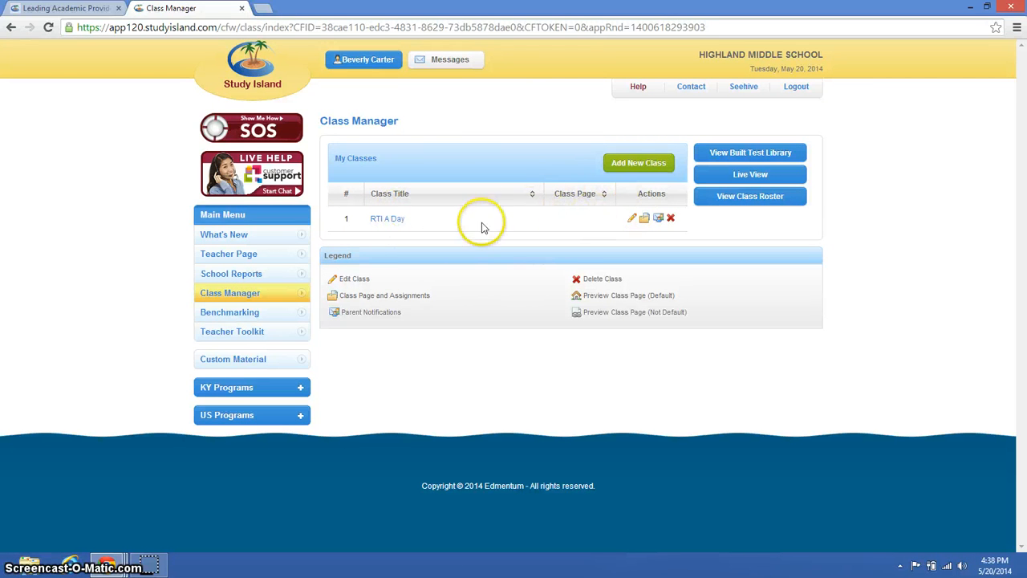
left_click(633, 163)
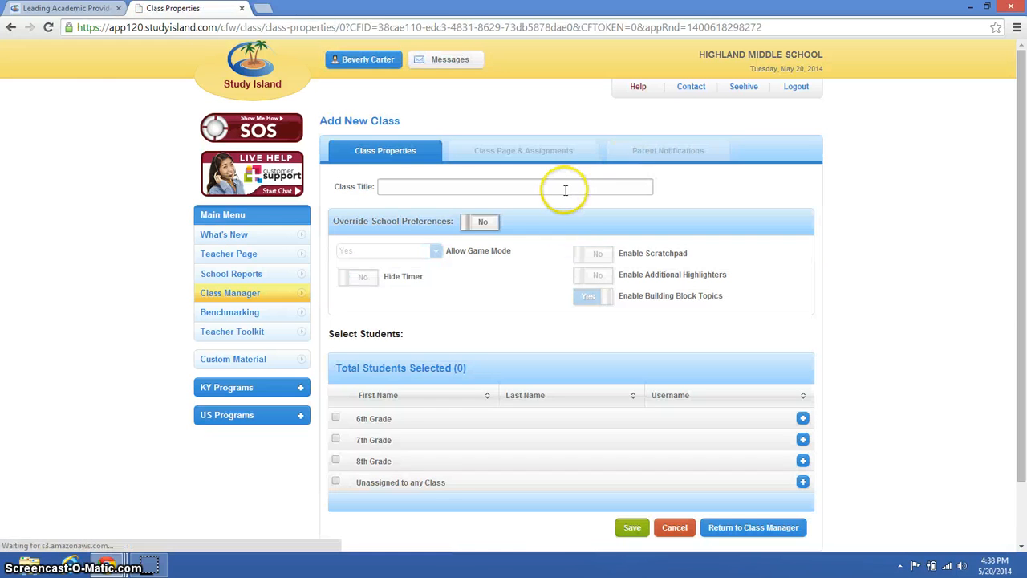
left_click(564, 190)
type("R")
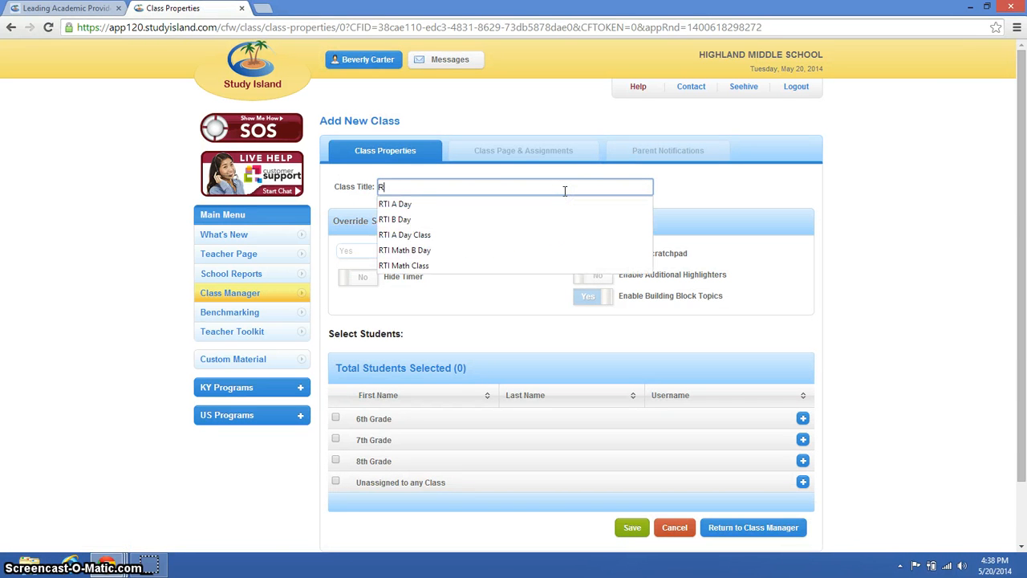
type("TI B ")
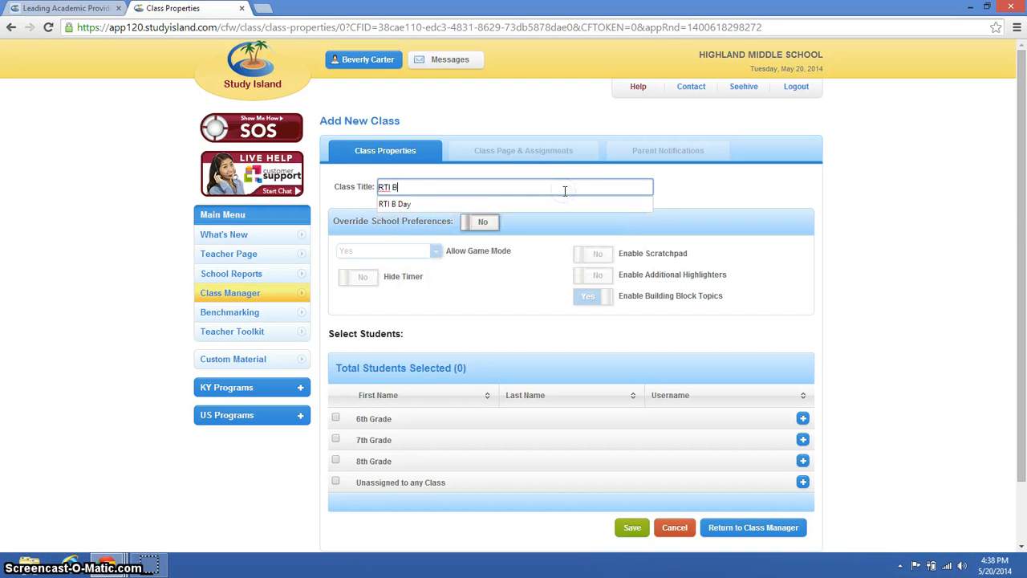
type("Day")
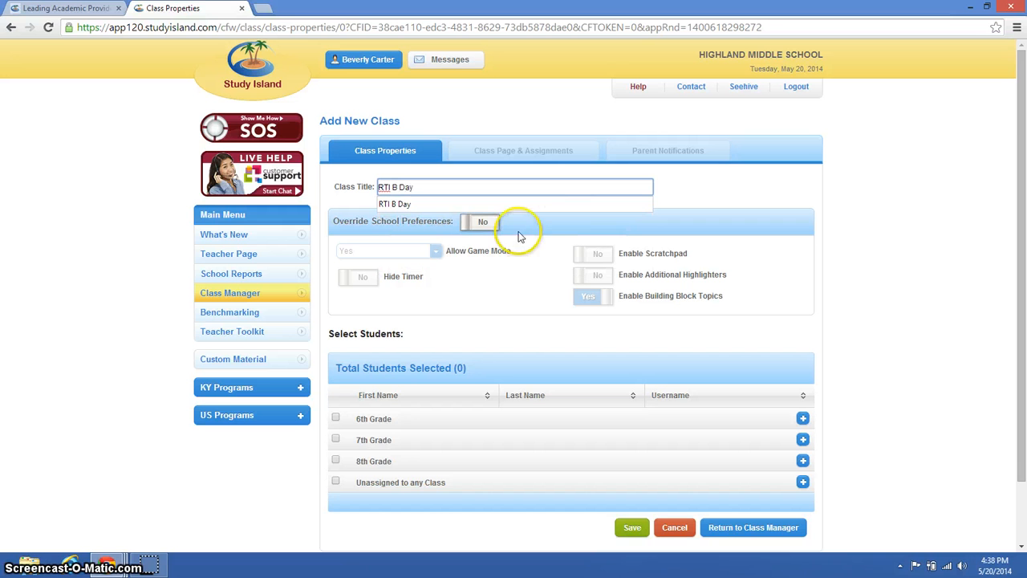
left_click(547, 217)
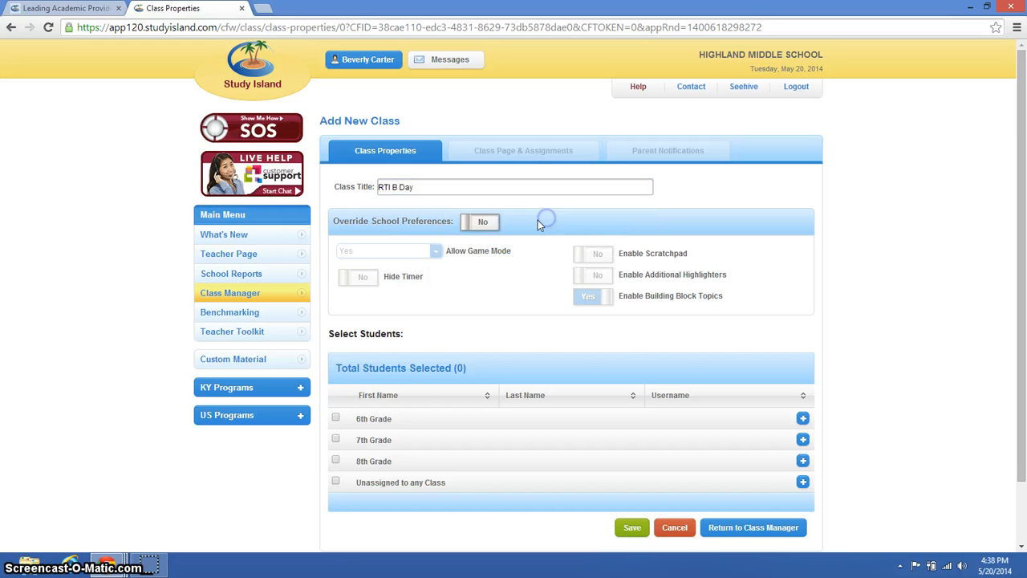
- Override school preferences with game mode above 85% correct and the scratchpad enabled
left_click(485, 222)
left_click(437, 251)
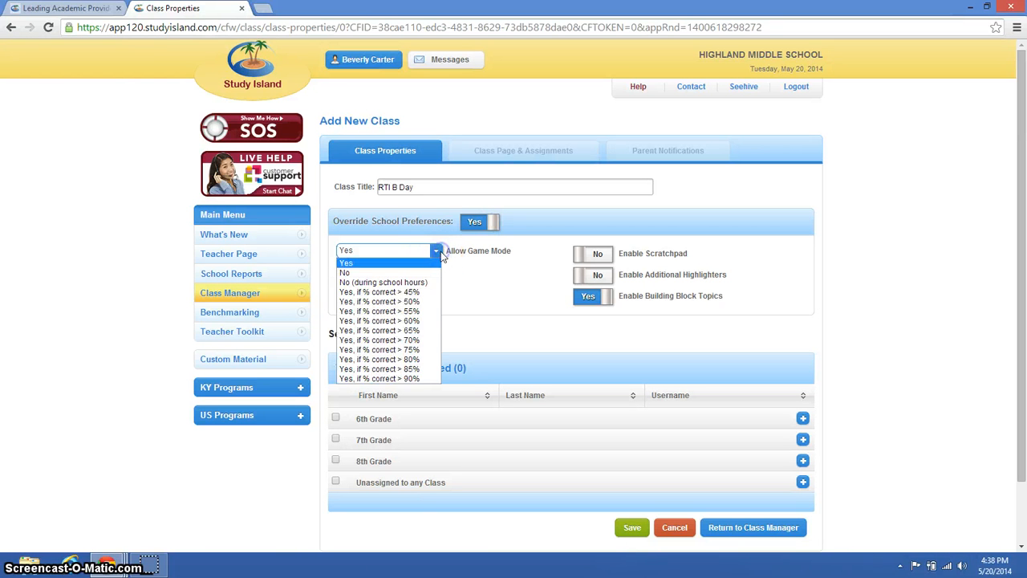
left_click(414, 369)
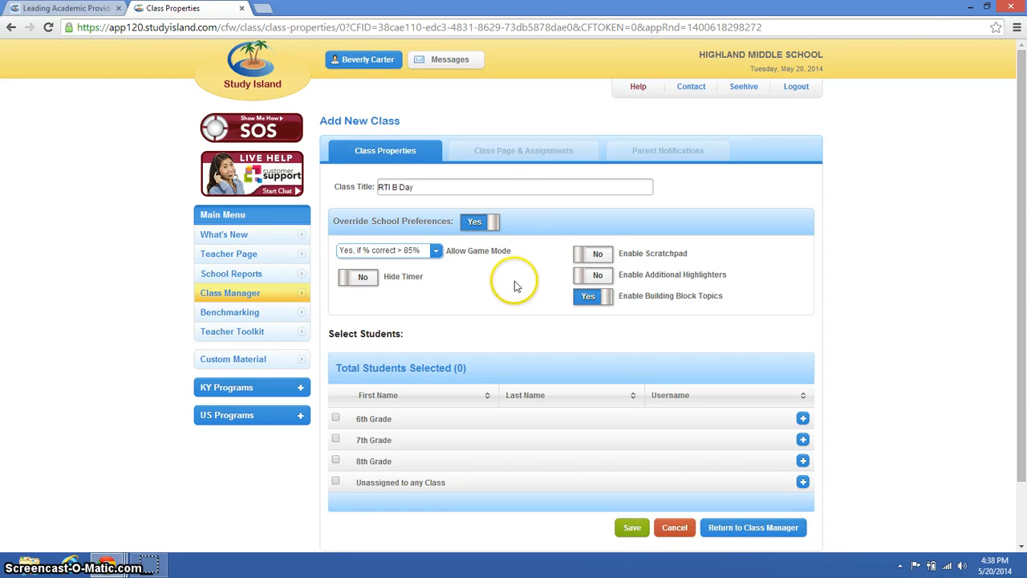
left_click(598, 255)
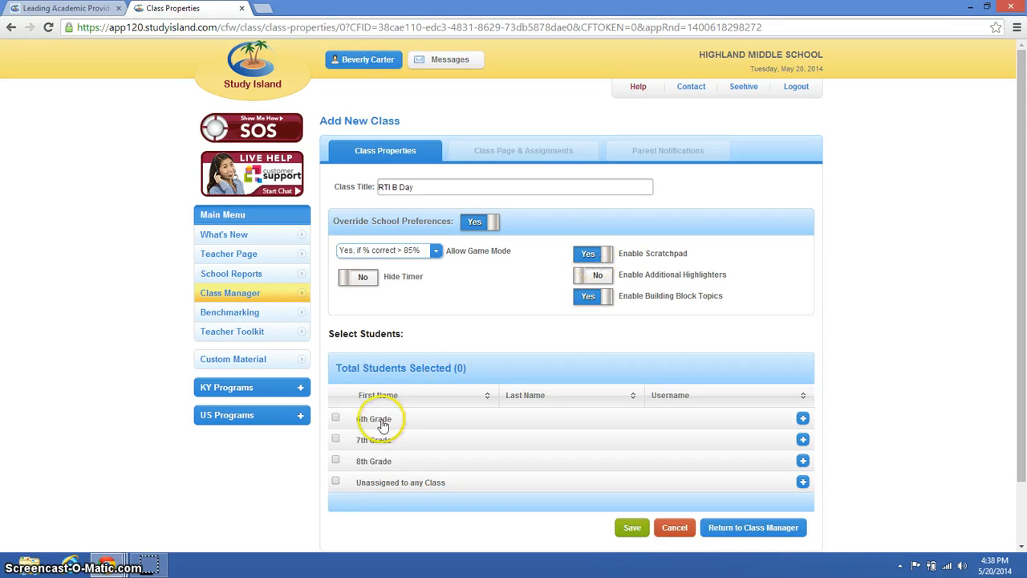
- Tick three students from the 7th Grade list and save the RTI B Day class
left_click(803, 440)
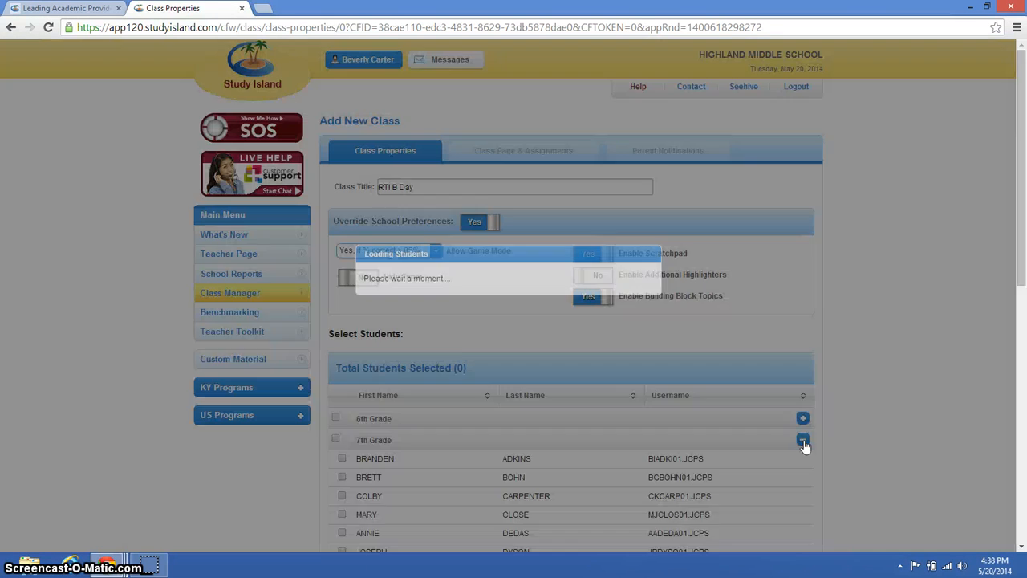
left_click(1021, 548)
left_click_drag(1021, 549, 1022, 549)
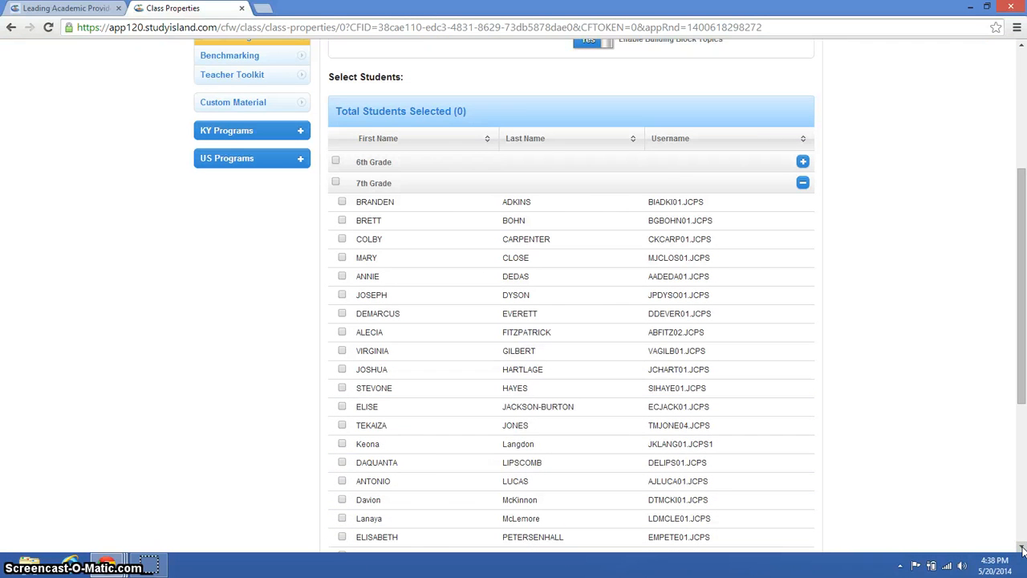
left_click(342, 482)
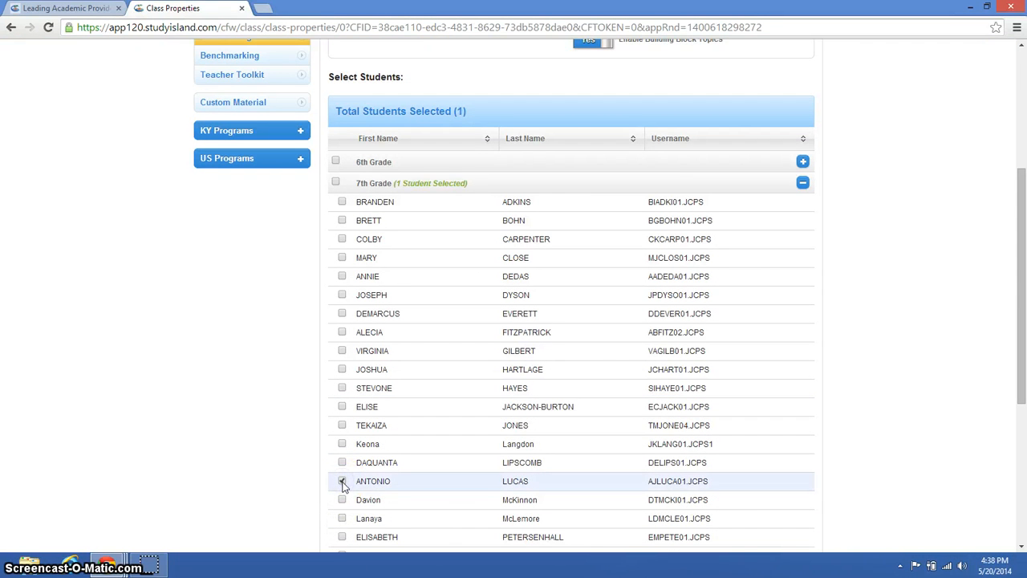
left_click(342, 351)
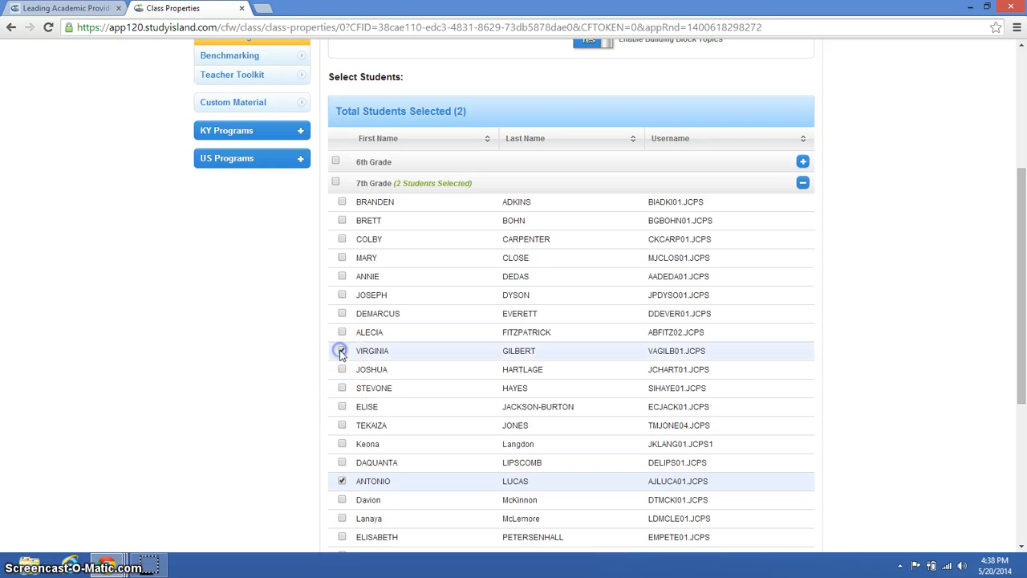
left_click(341, 258)
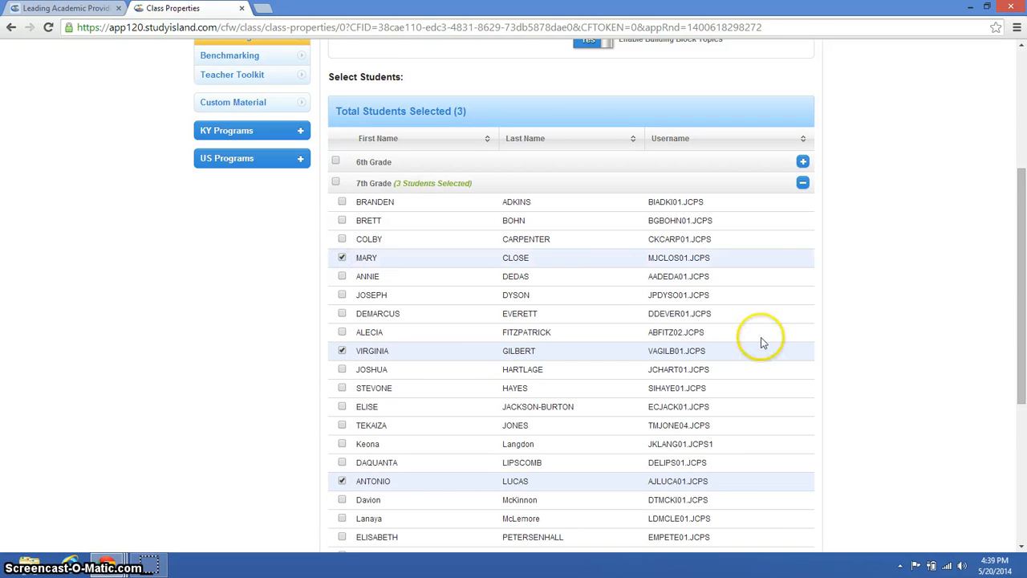
left_click_drag(1023, 340, 1023, 475)
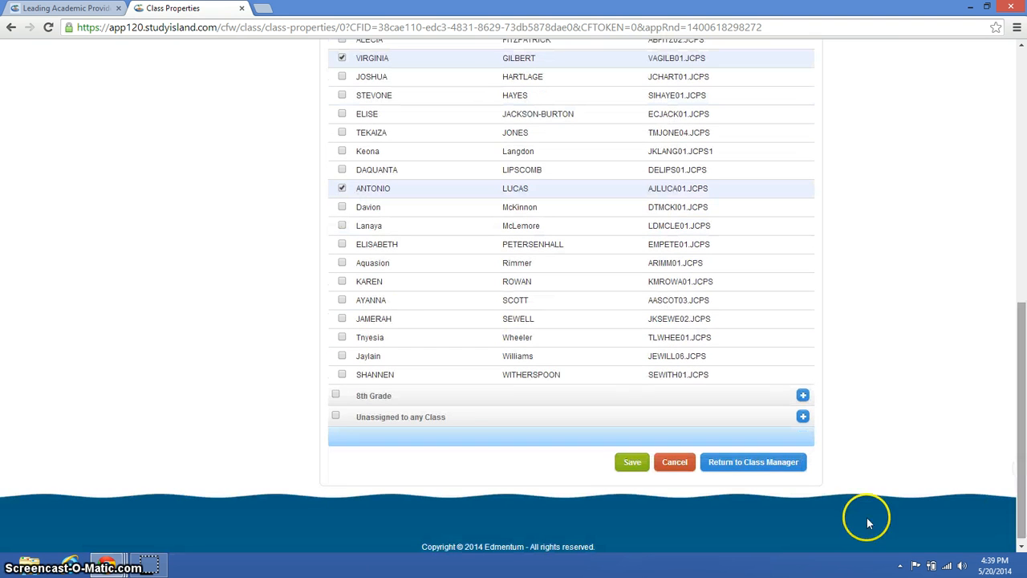
left_click(632, 463)
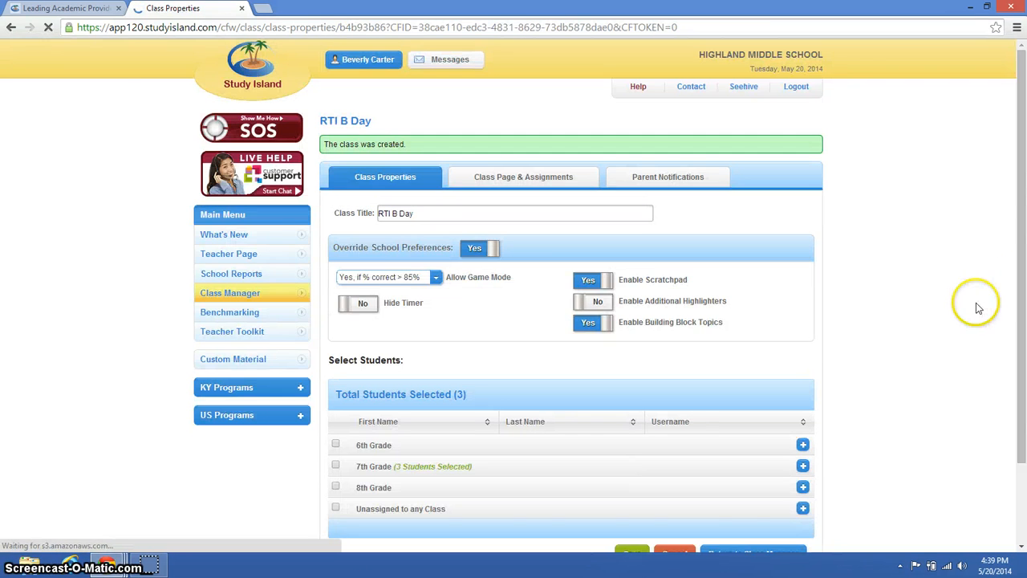
- Return to Class Manager and open RTI B Day's Class Page & Assignments
left_click(1023, 280)
left_click_drag(1023, 277, 1023, 349)
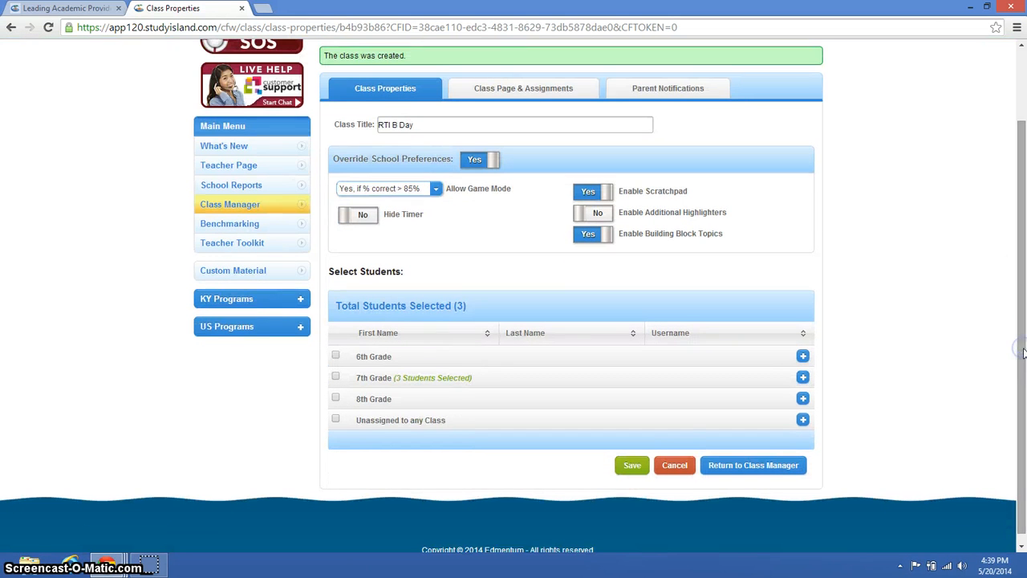
left_click(773, 469)
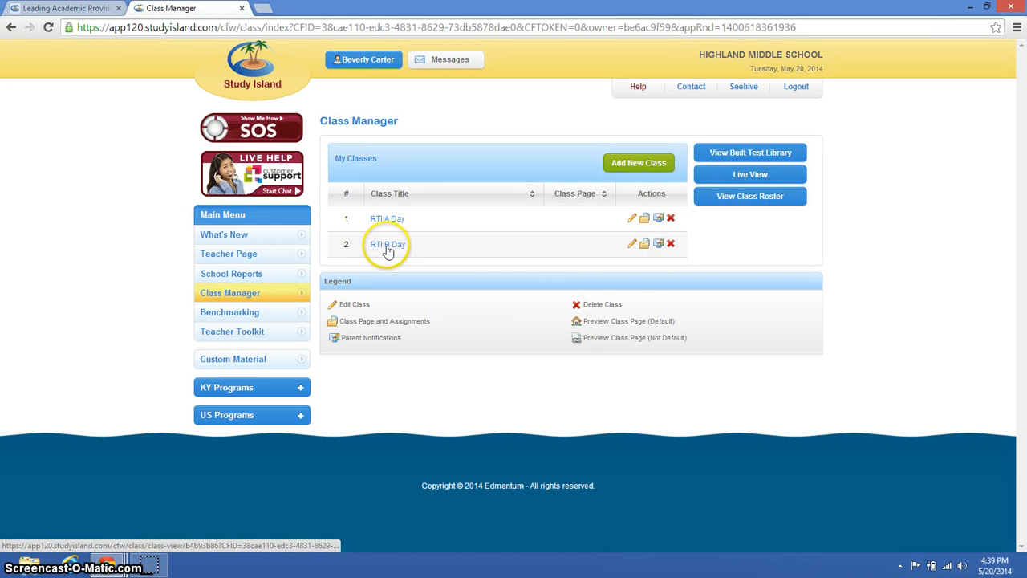
left_click(644, 244)
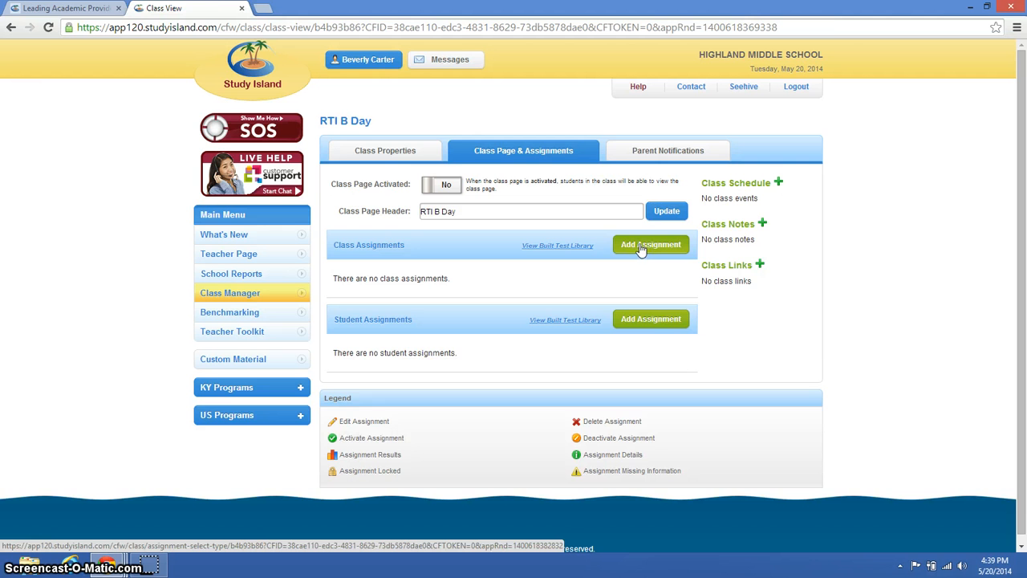
- Create a practice and instruction assignment titled 'Division of Fraction'
left_click(641, 245)
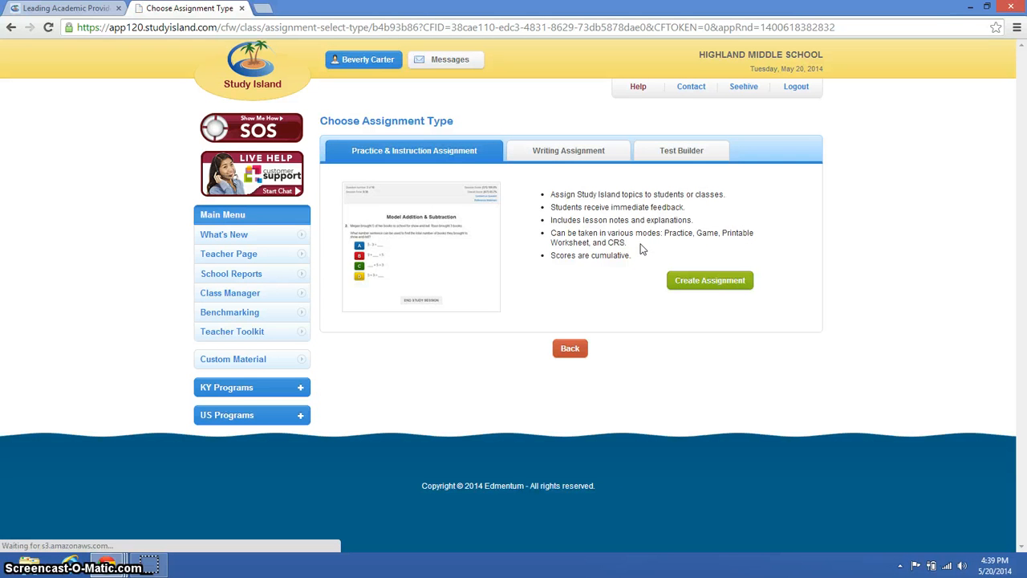
left_click(692, 281)
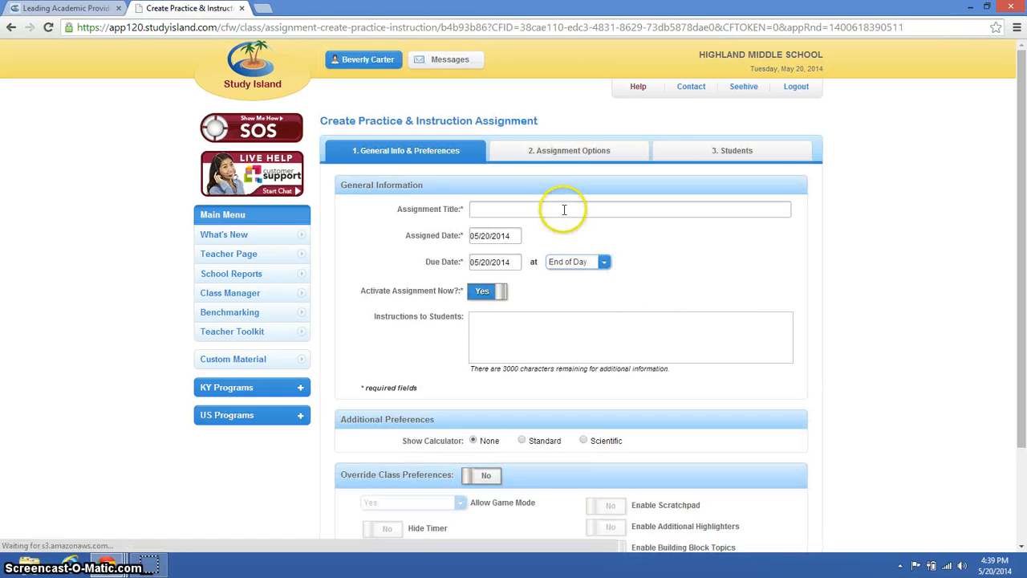
left_click(563, 209)
type("Divsion of")
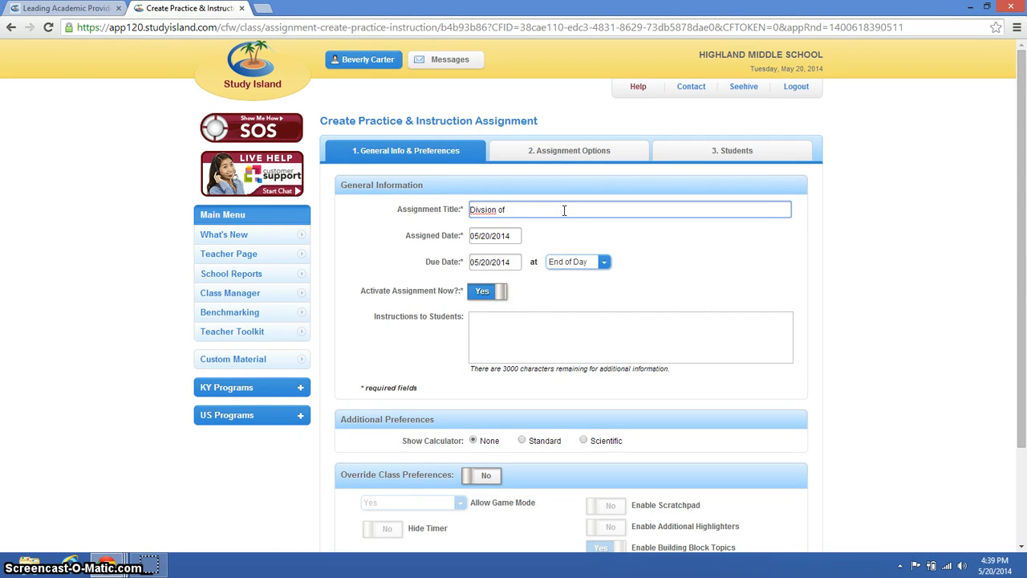
key("BackSpace")
key("BackSpace")
key("BackSpace")
key("BackSpace")
key("BackSpace")
key("BackSpace")
type("action")
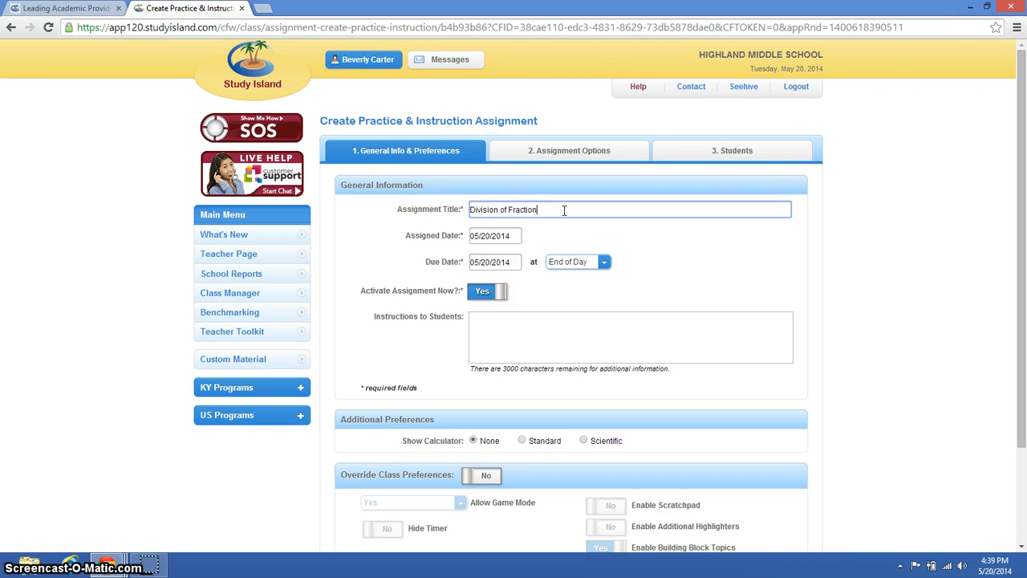
- Set the assigned date to May 26, due date to 05/12/2014, and instructions 'Good Luck!'
left_click(511, 237)
left_click(499, 344)
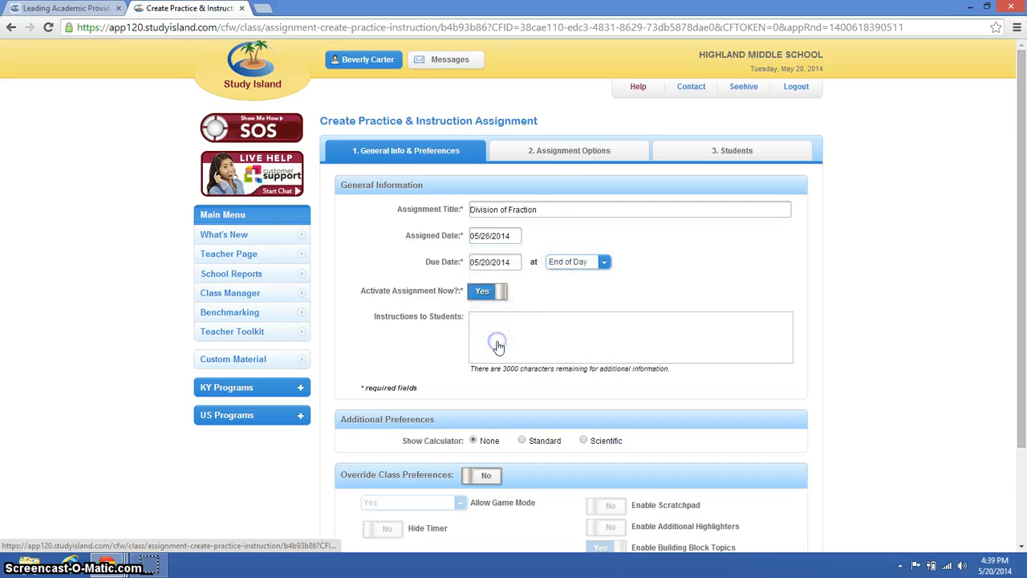
left_click(517, 262)
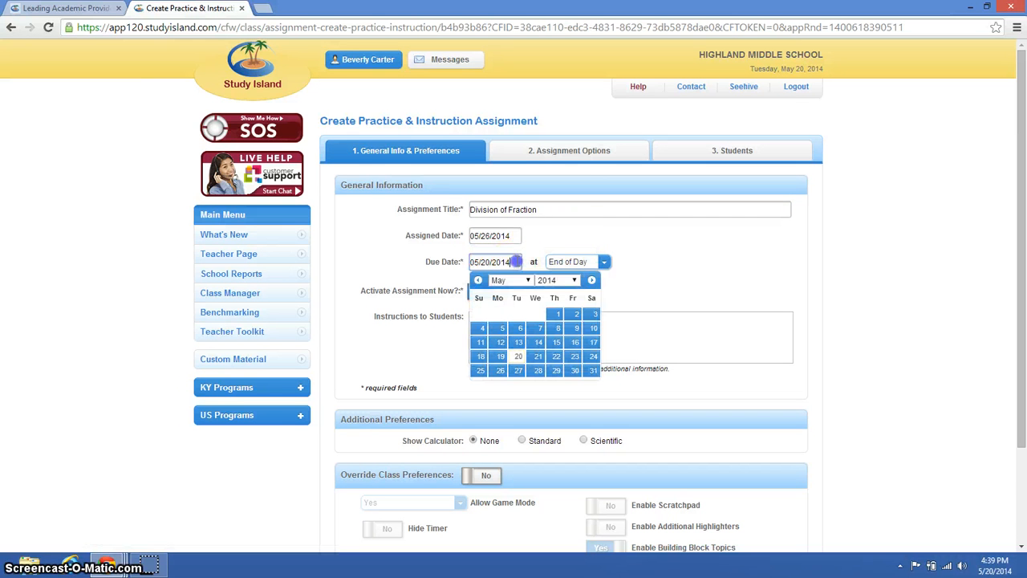
left_click(502, 344)
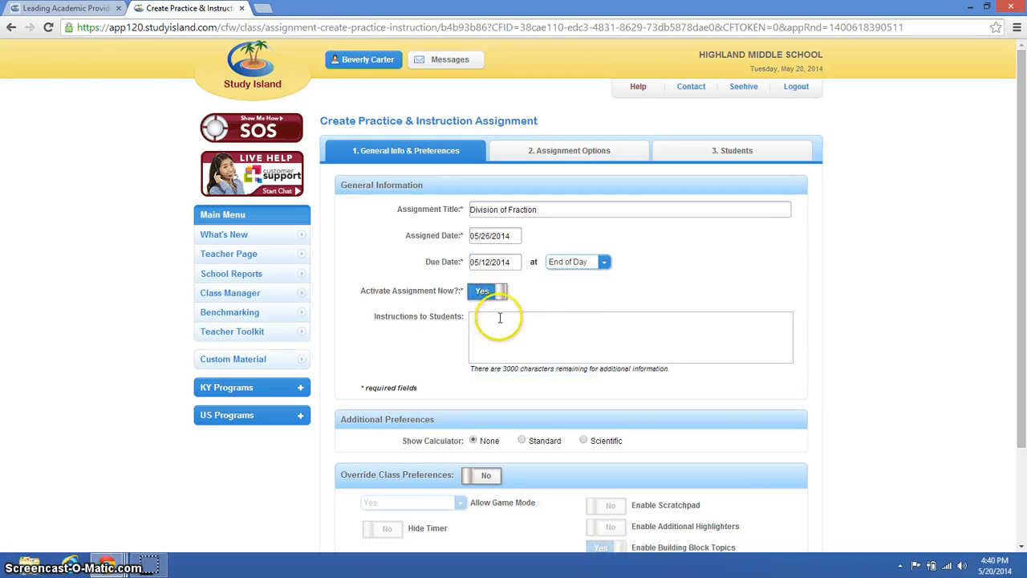
left_click(496, 330)
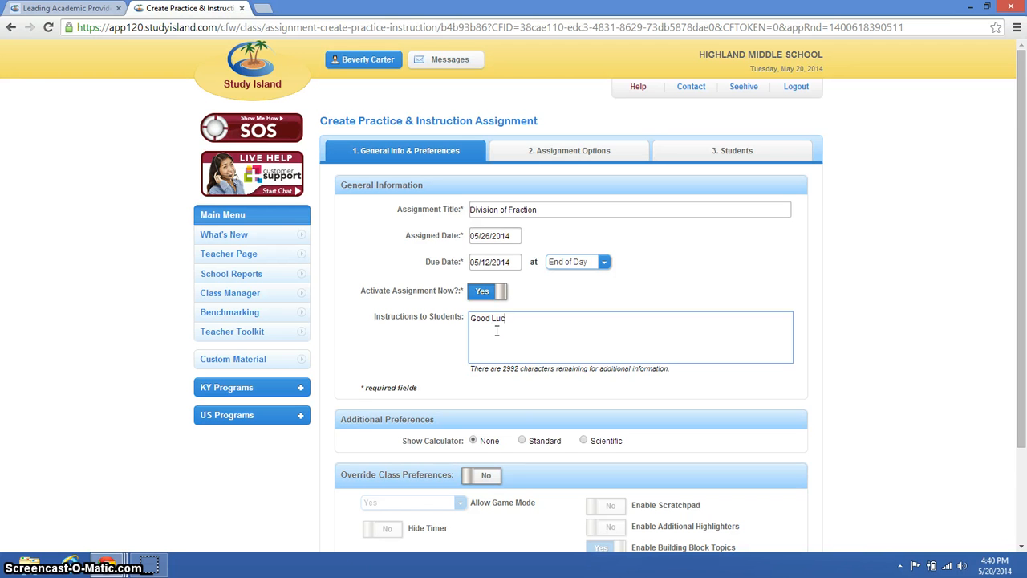
type("Good Luck!")
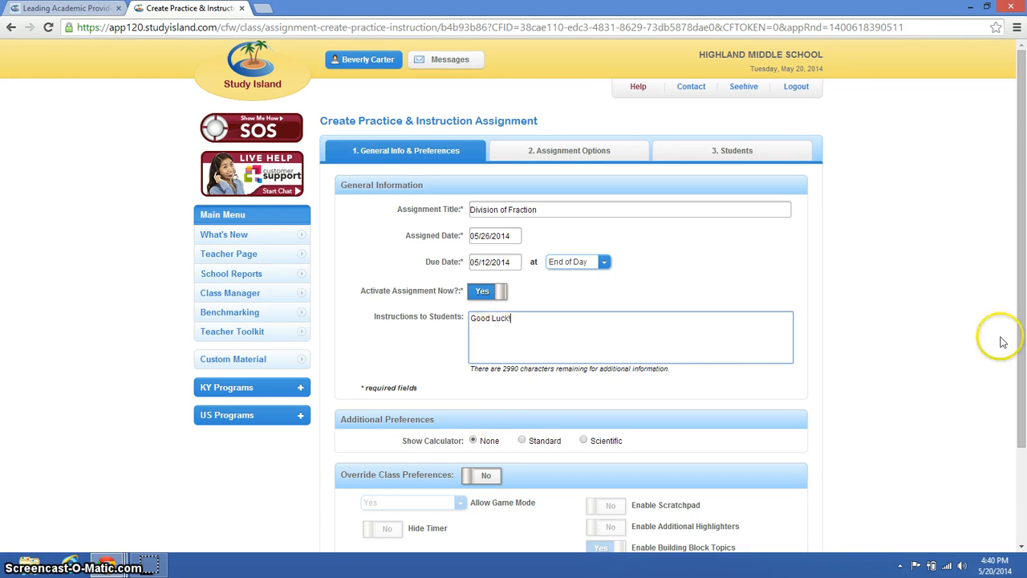
- Override class preferences with game mode above 75% correct and the scratchpad enabled
left_click(1022, 546)
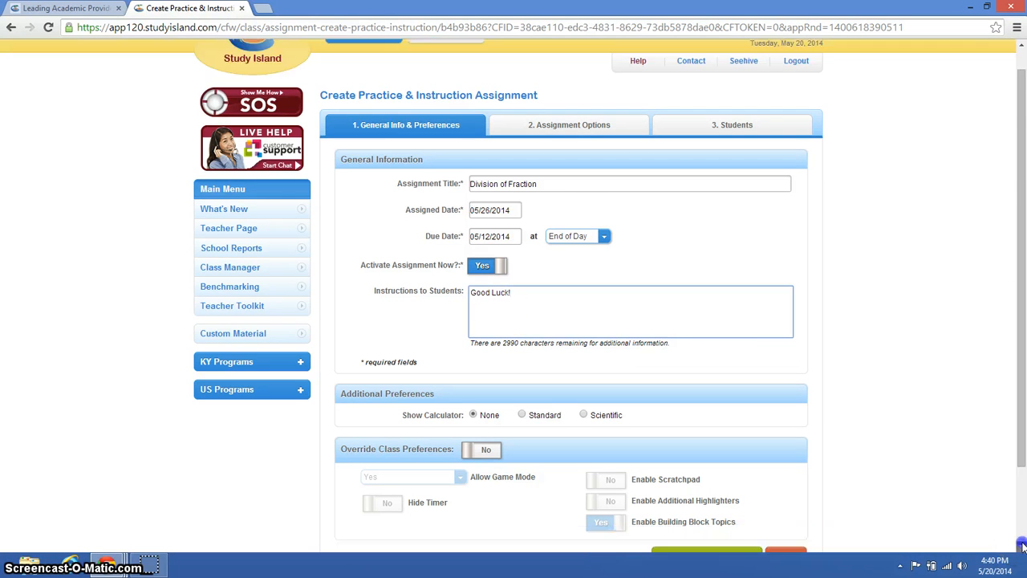
left_click(1022, 546)
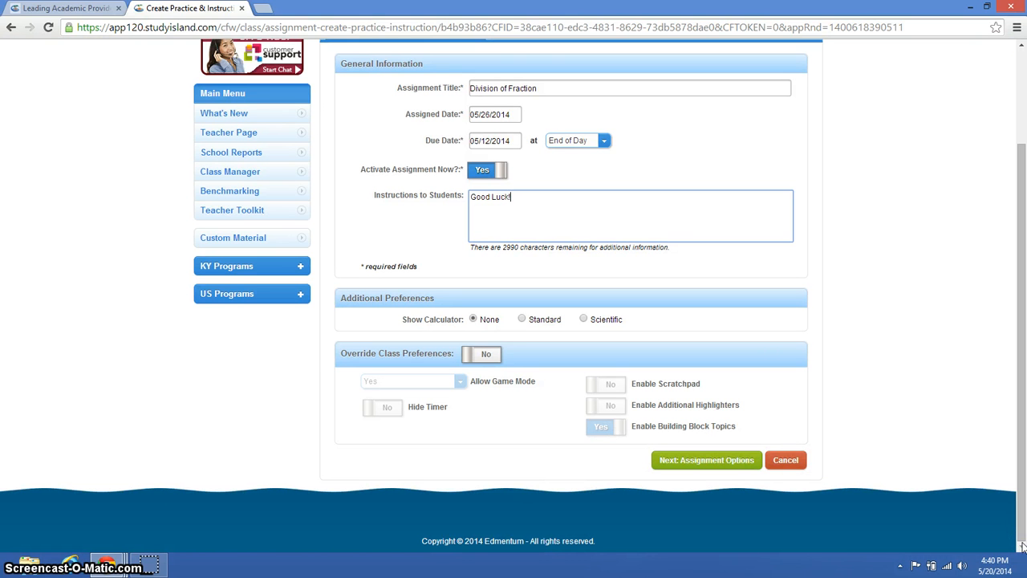
left_click(486, 354)
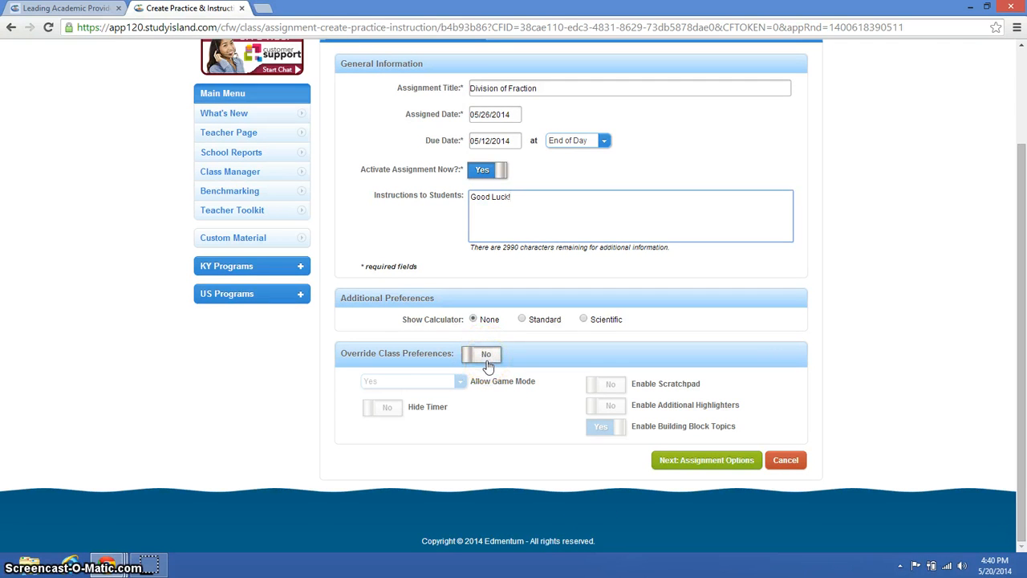
left_click(486, 358)
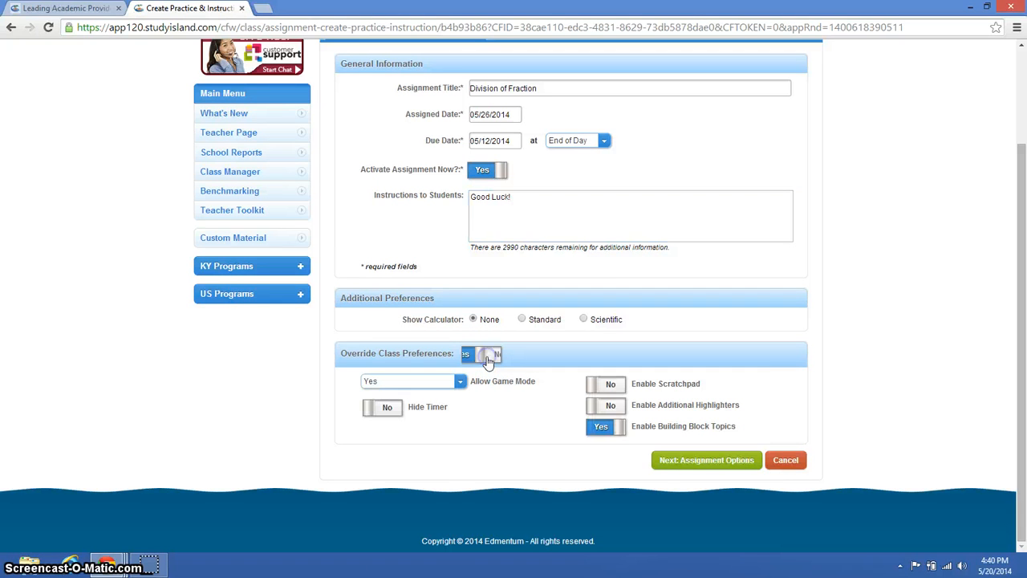
left_click(461, 383)
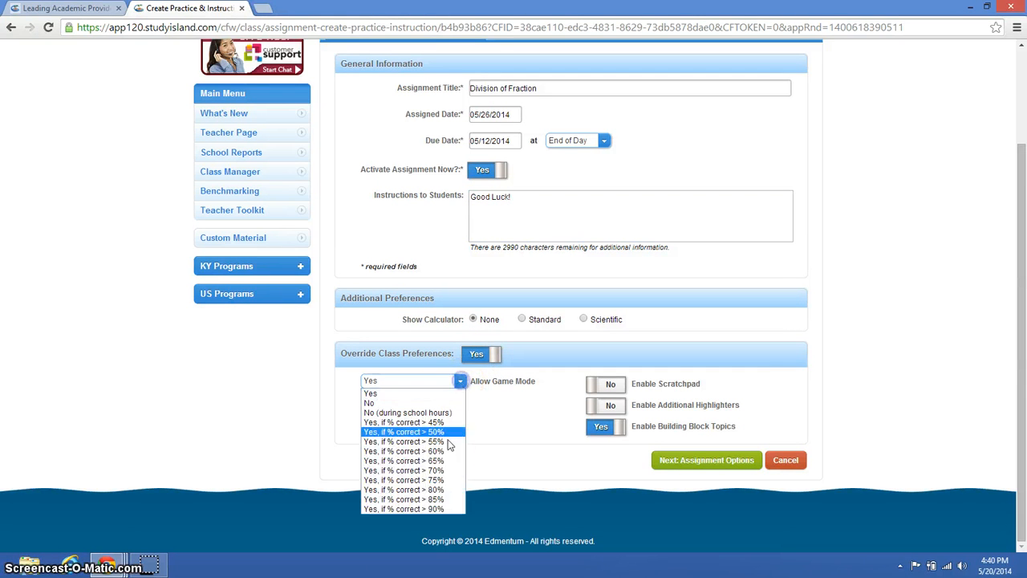
left_click(448, 479)
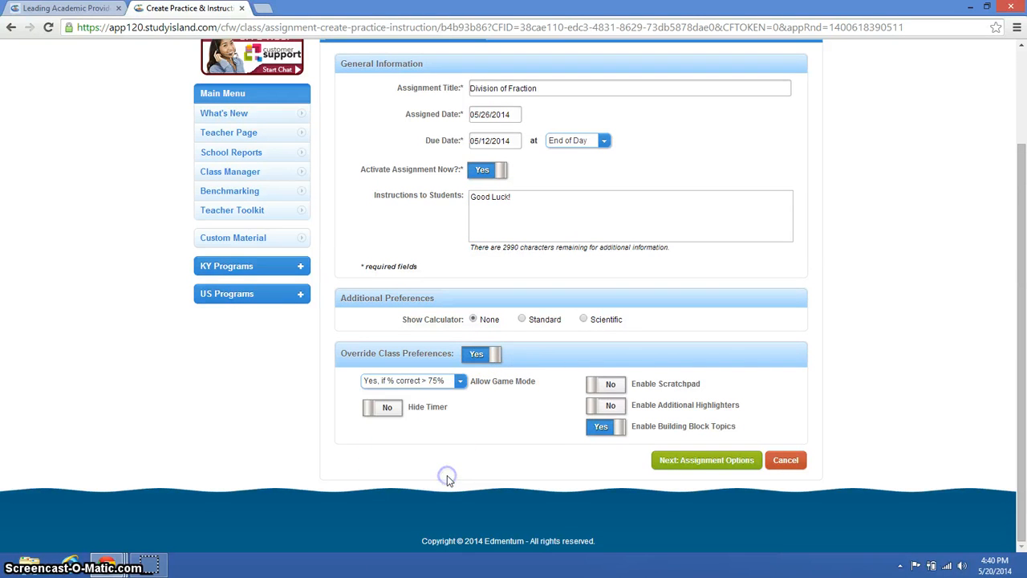
left_click(612, 387)
left_click(697, 464)
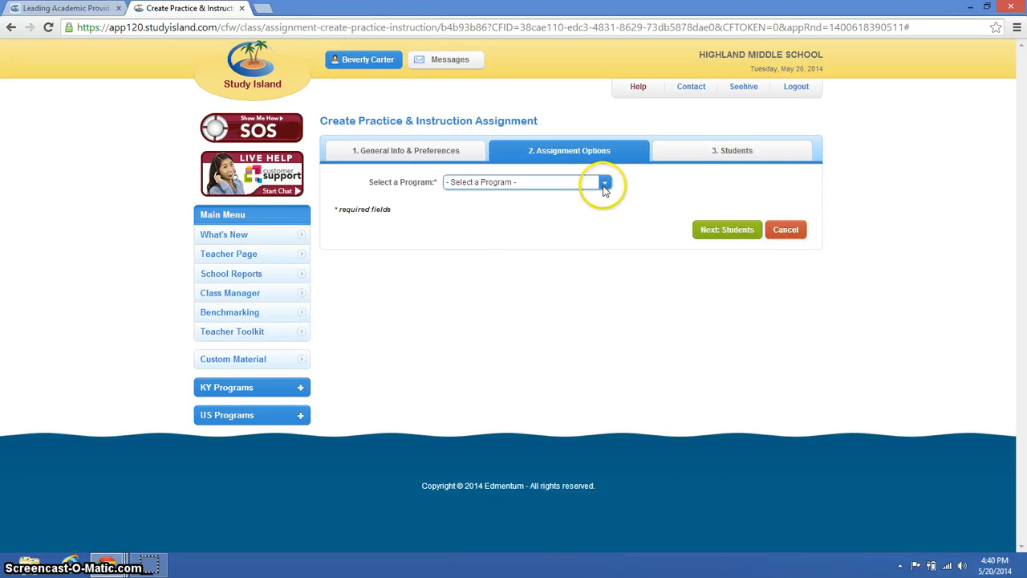
- Choose the 6th Grade - Kentucky Standards Mastery program and the Math (KCAS) subject
left_click(605, 185)
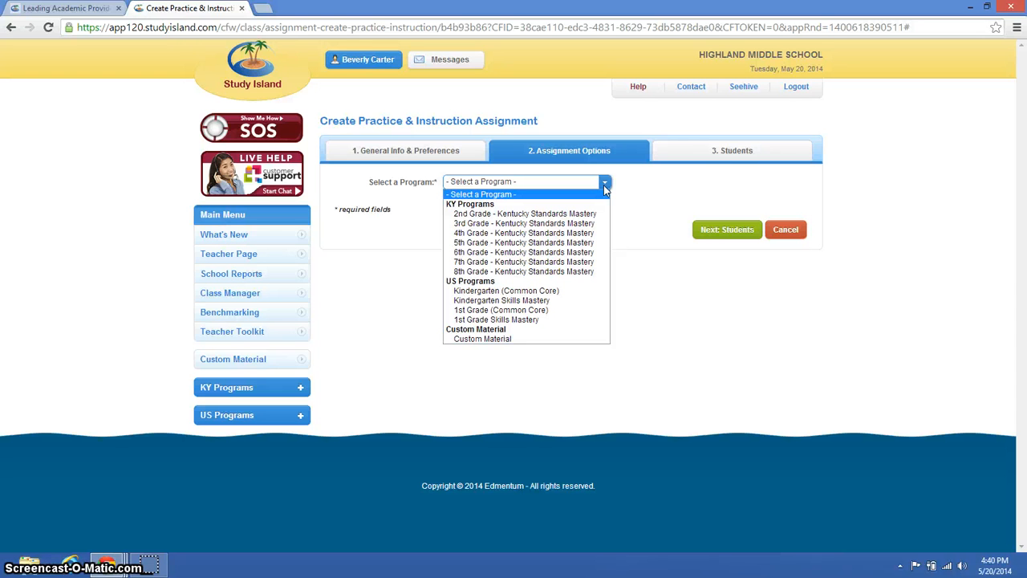
left_click(589, 252)
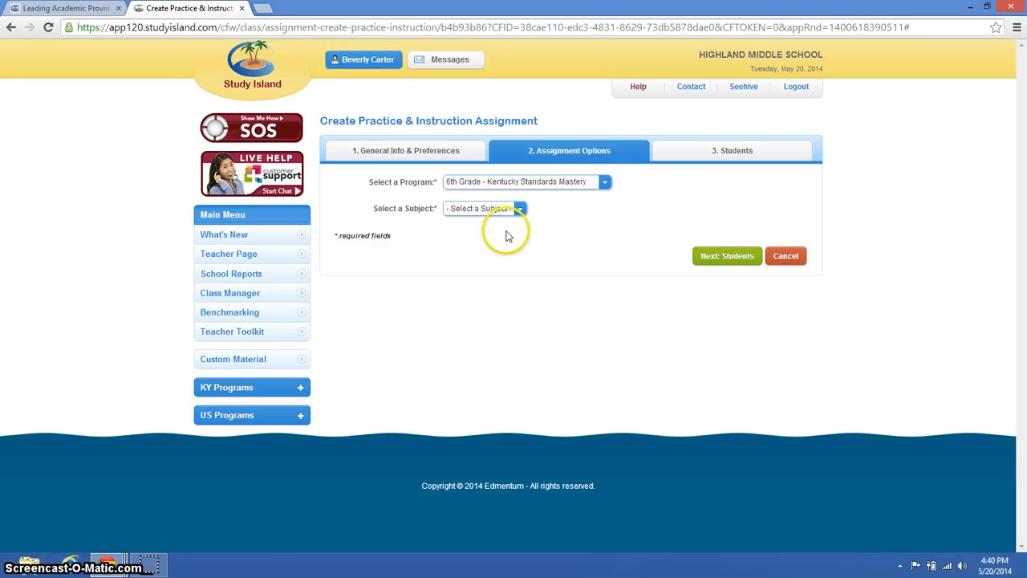
left_click(519, 210)
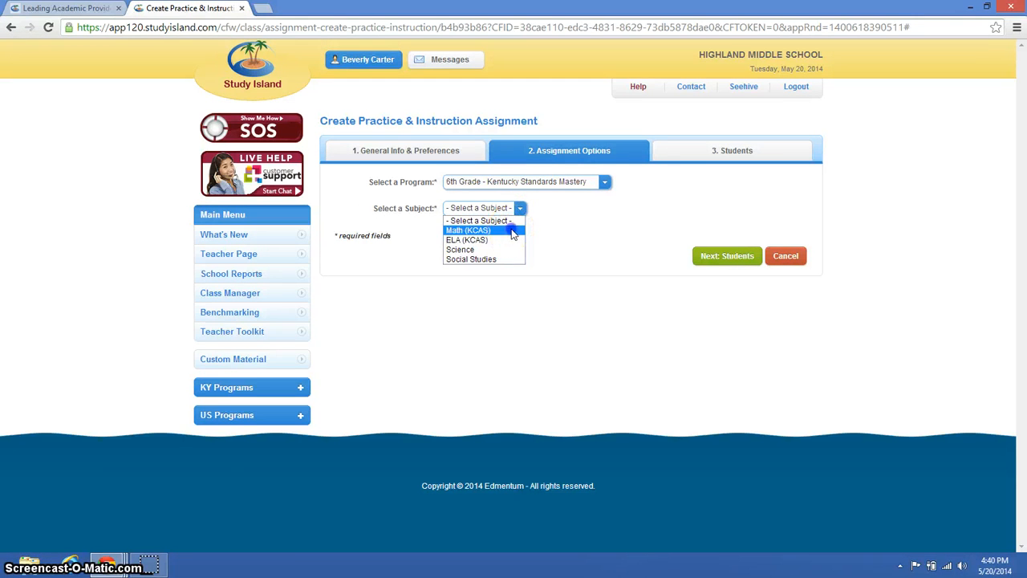
left_click(512, 231)
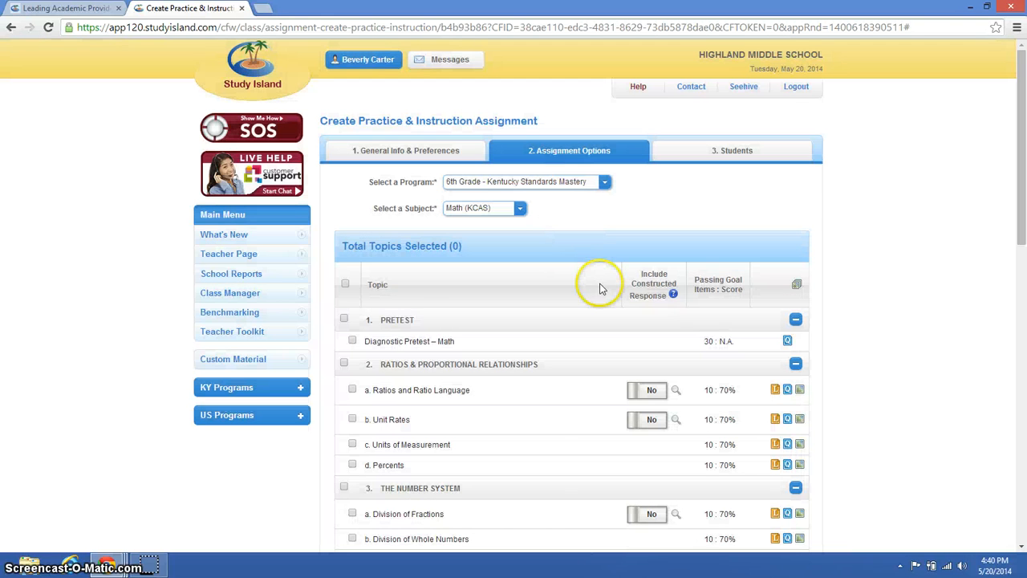
- Select Diagnostic Pretest – Math, Division of Fractions with constructed response, and Post Test – Math
left_click(345, 320)
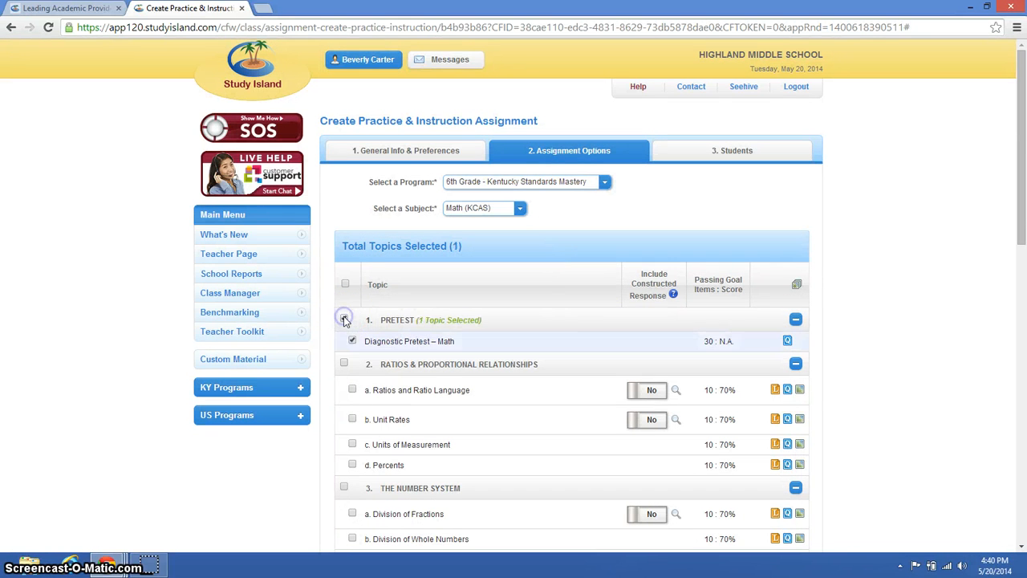
left_click(352, 515)
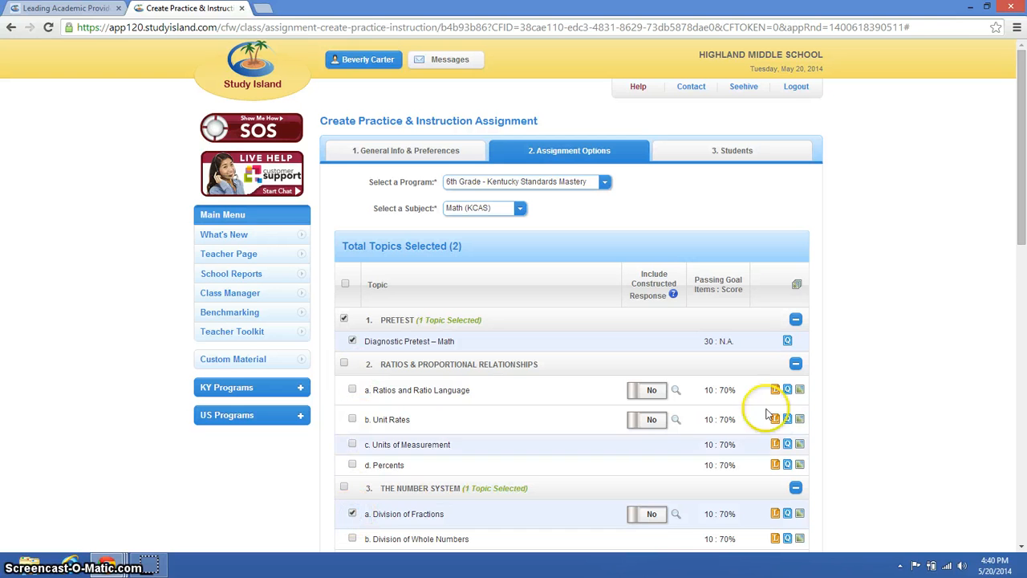
left_click_drag(1019, 237, 1022, 308)
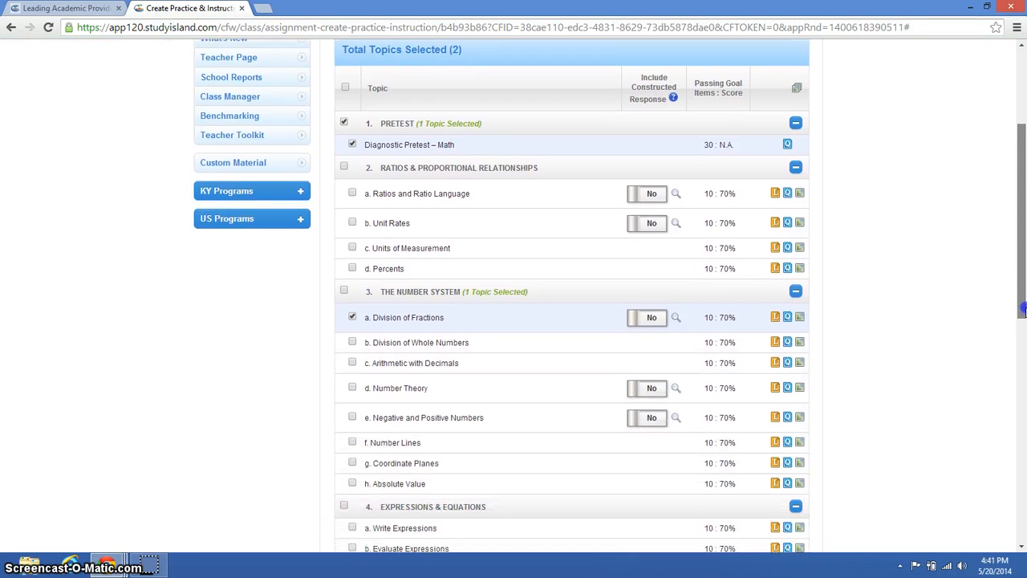
left_click(651, 316)
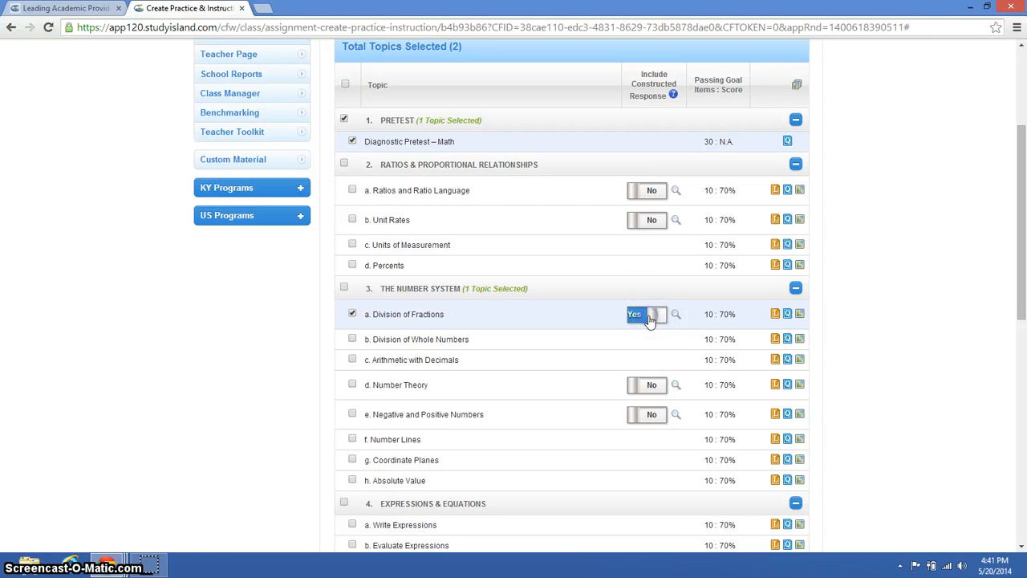
left_click_drag(984, 191, 1025, 365)
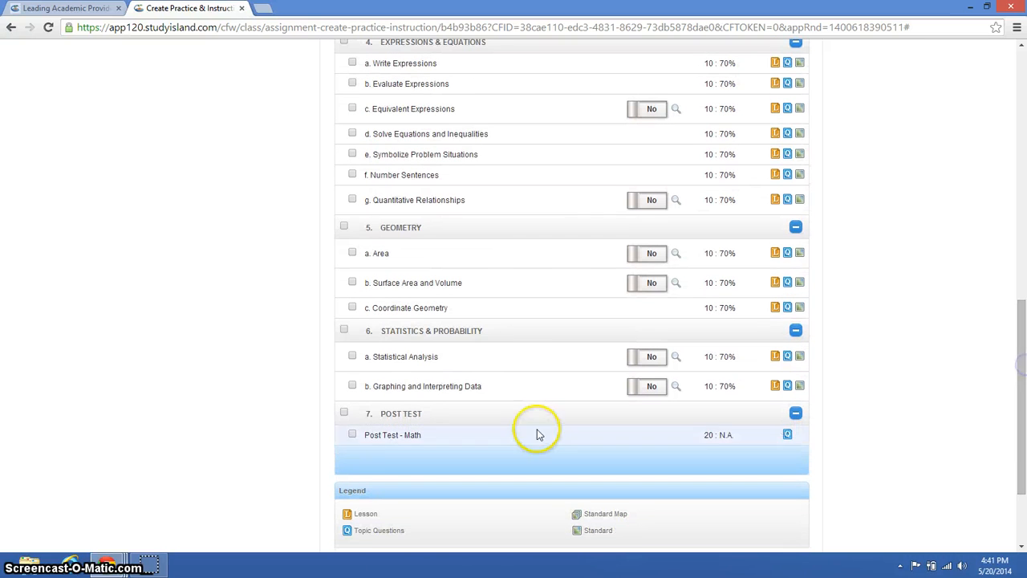
left_click(344, 412)
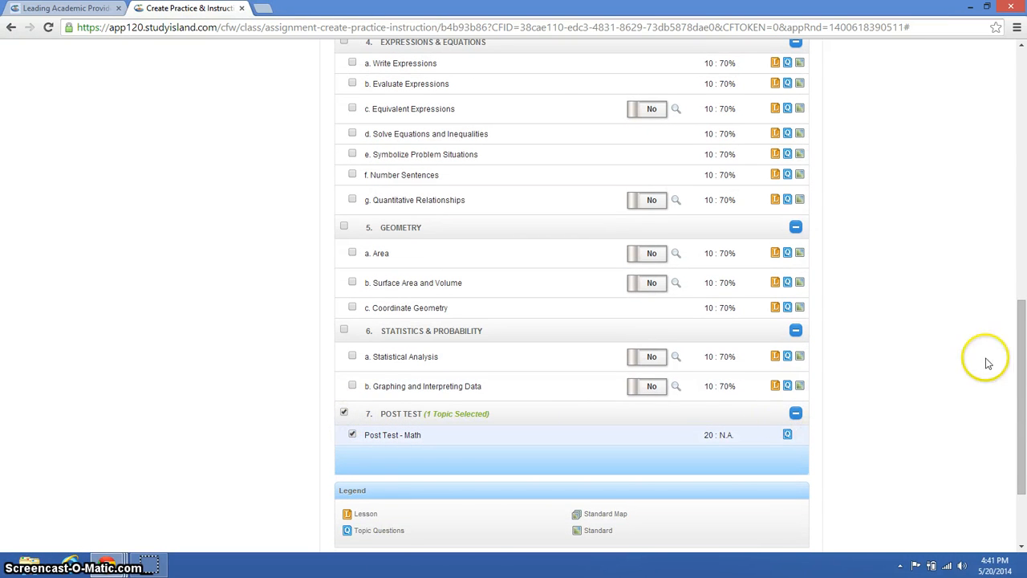
left_click_drag(1020, 367, 1024, 444)
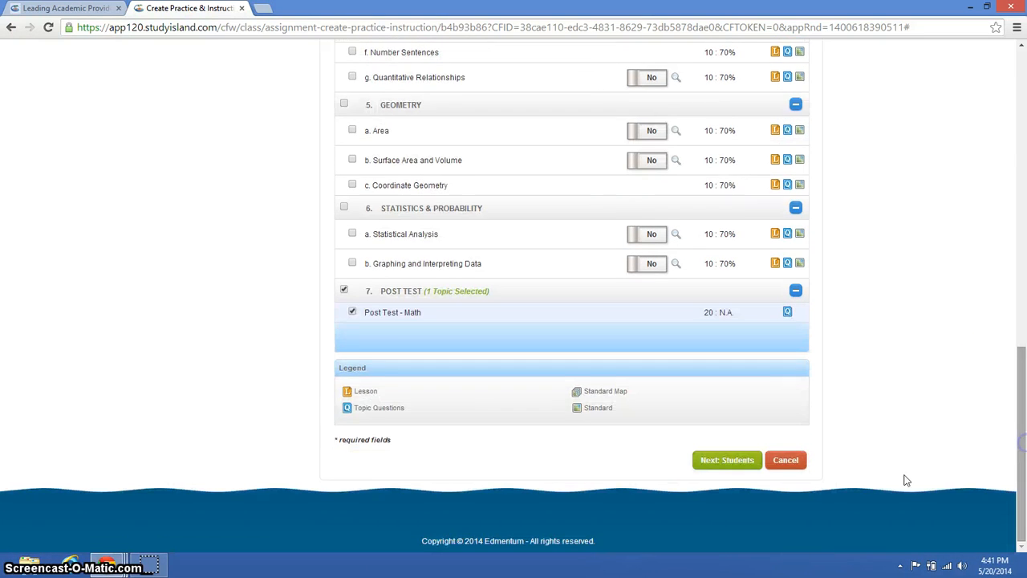
- Keep RTI B Day checked as the assignment's students and Save & Exit
left_click(718, 462)
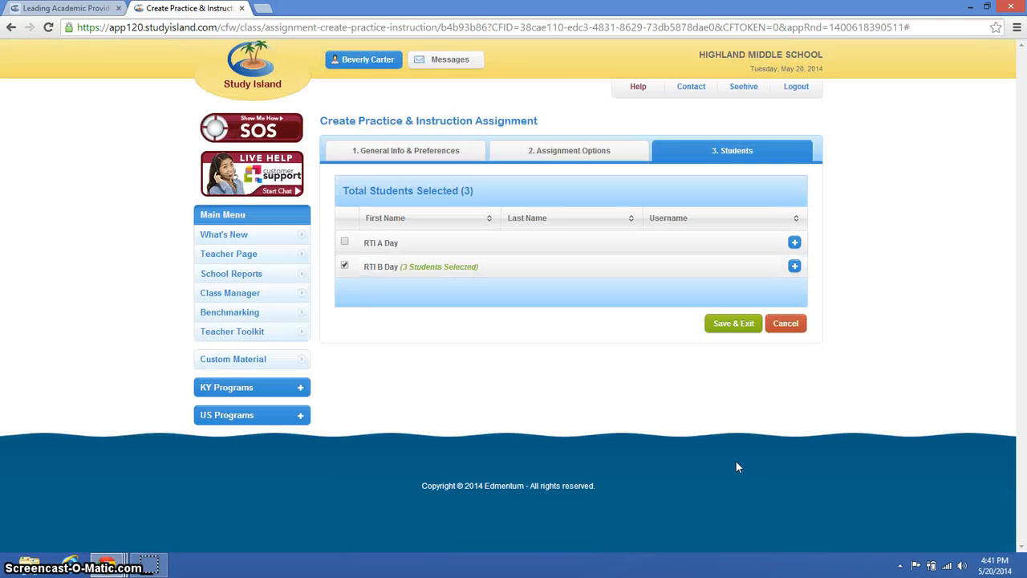
left_click(734, 324)
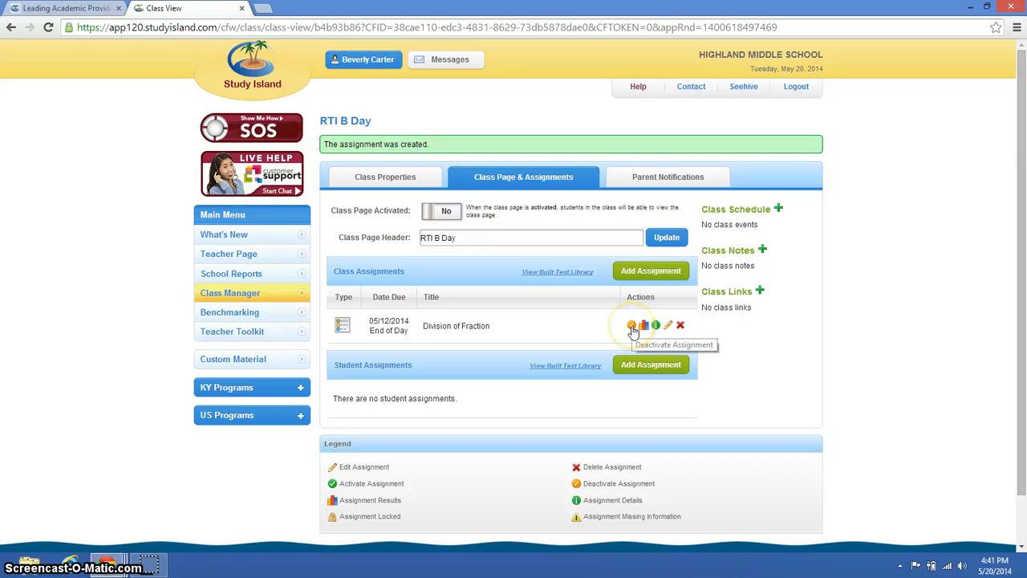
- View Division of Fraction's results report, then its program, subject and topic details
left_click(644, 326)
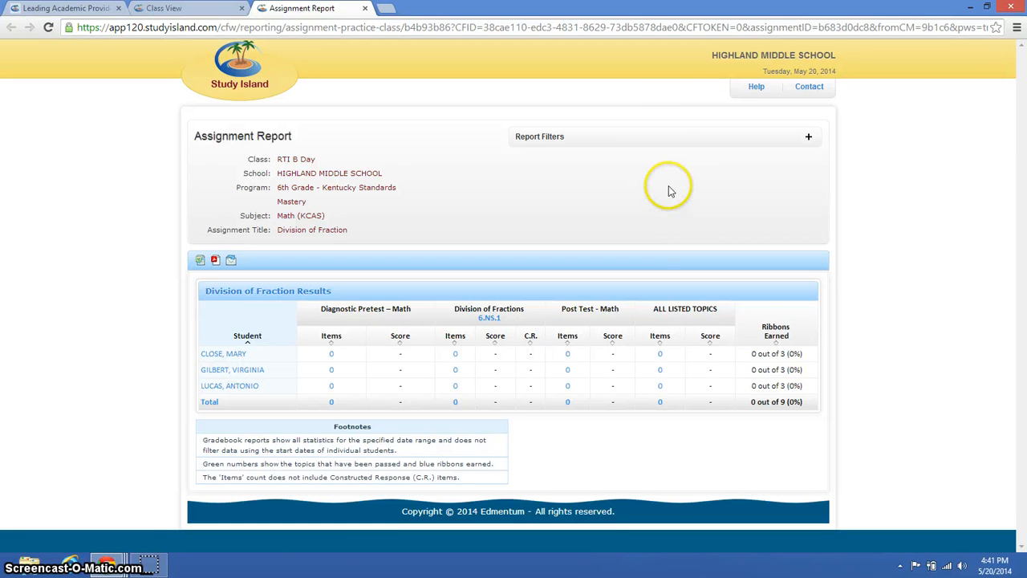
left_click(198, 10)
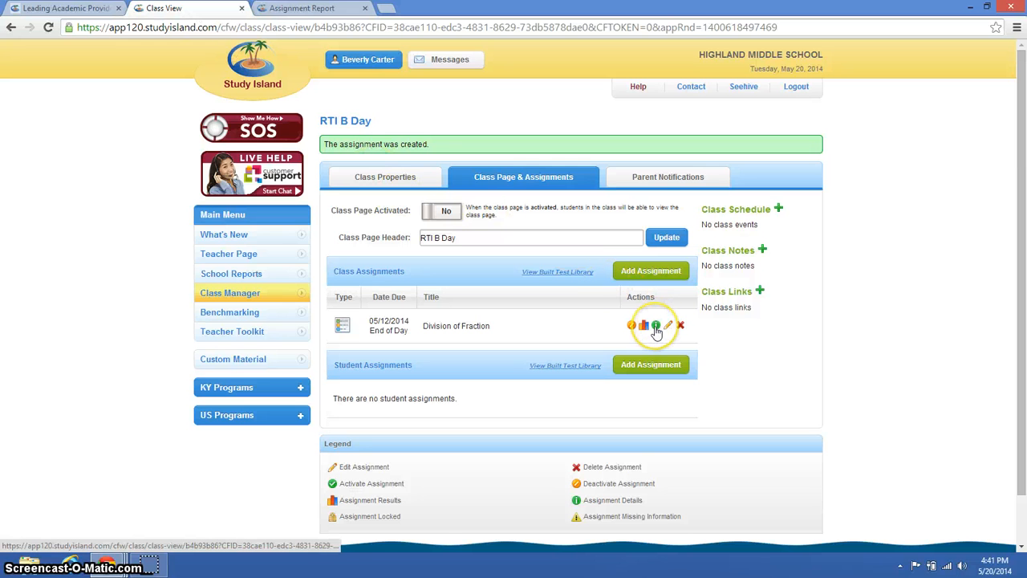
left_click(655, 327)
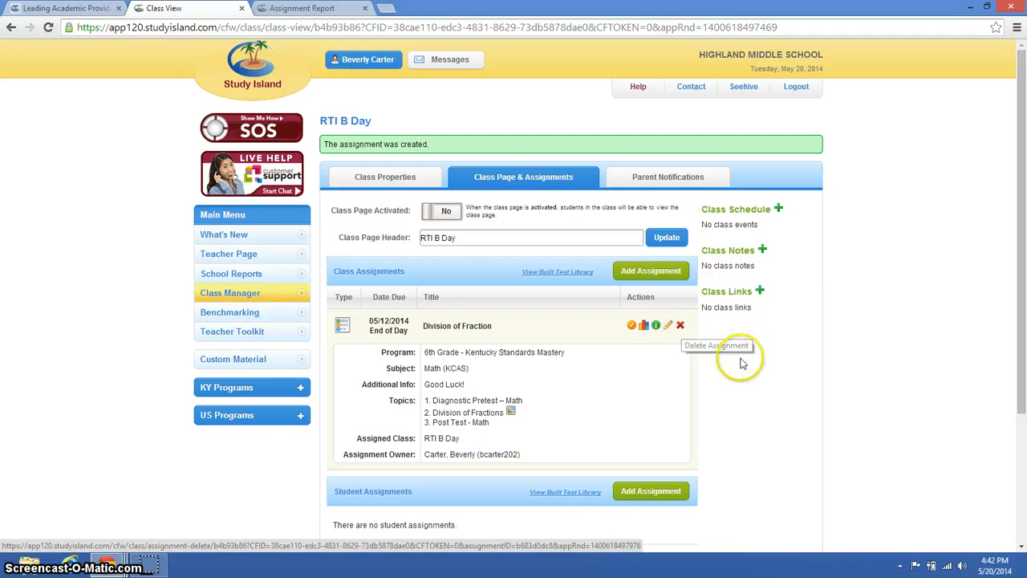
left_click(246, 274)
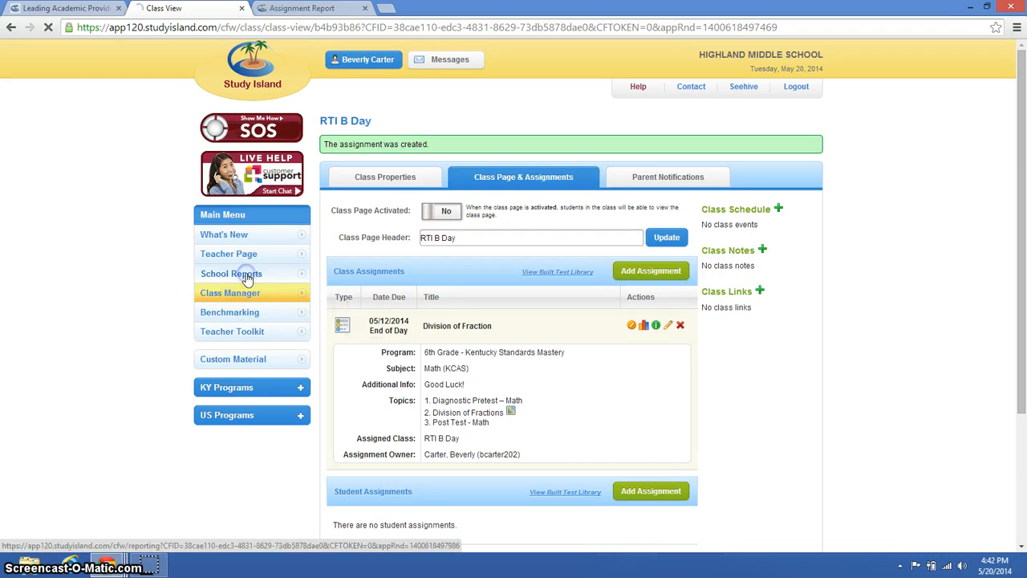
- Scroll down School Reports and open the RTI Report dialog
left_click(382, 215)
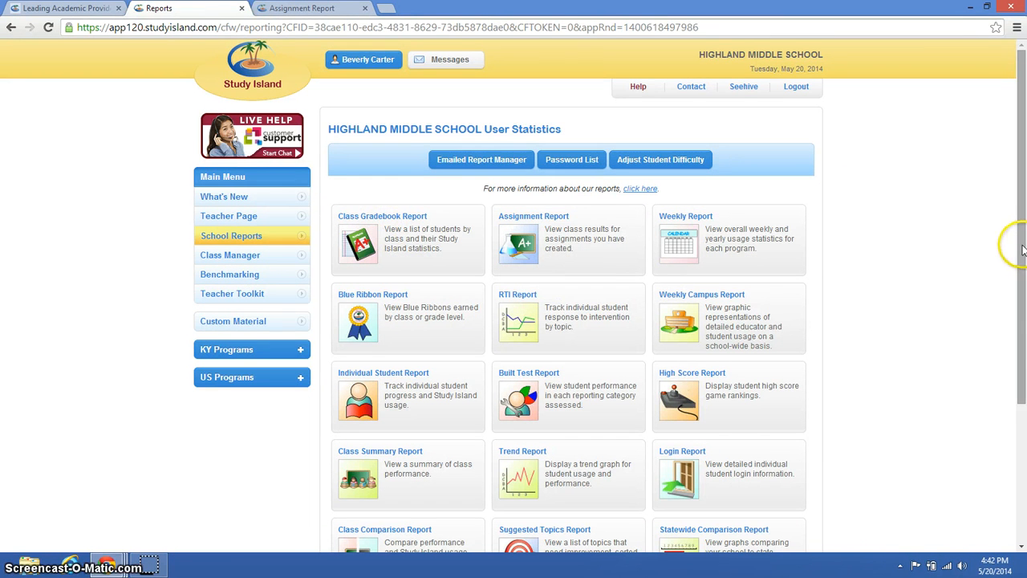
left_click_drag(1021, 250, 1023, 288)
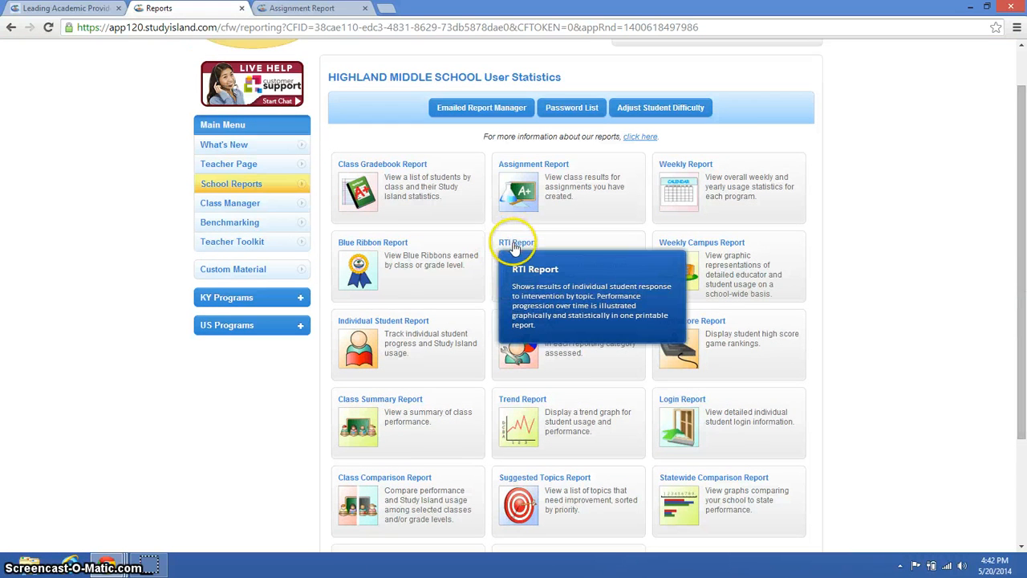
left_click(514, 244)
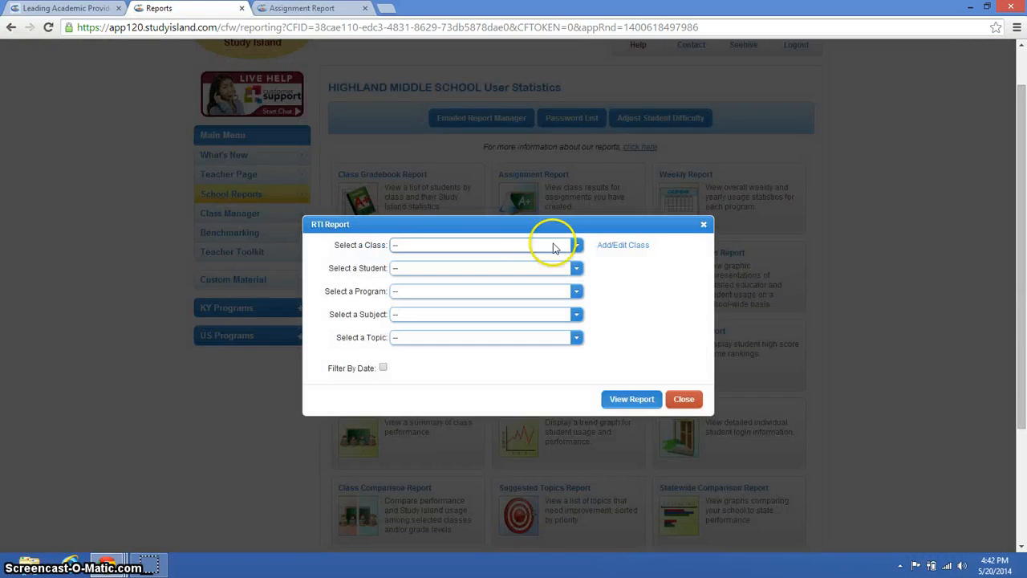
- Select the Students in Grade 7 class and a student for the RTI report
left_click(576, 245)
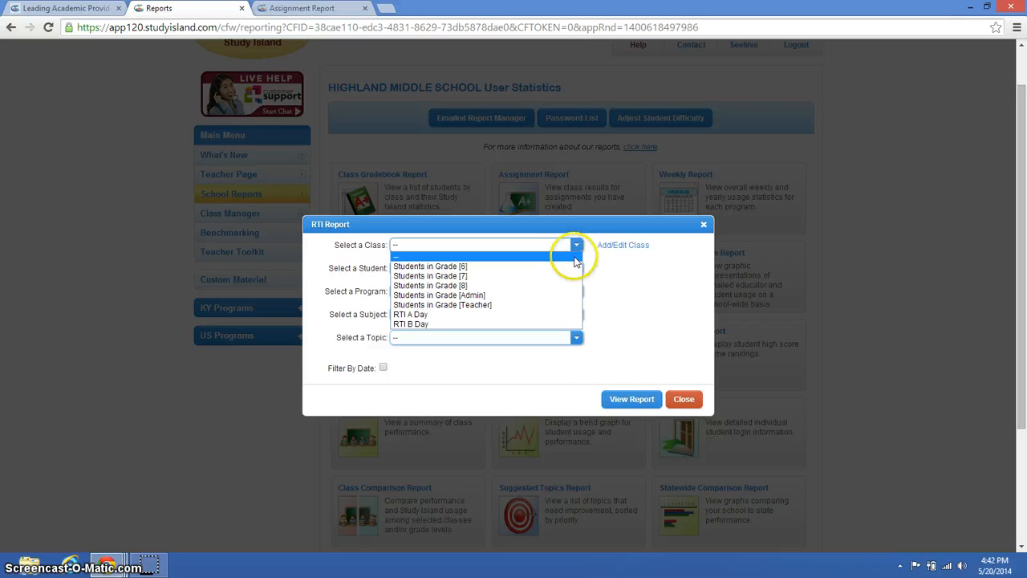
left_click(564, 276)
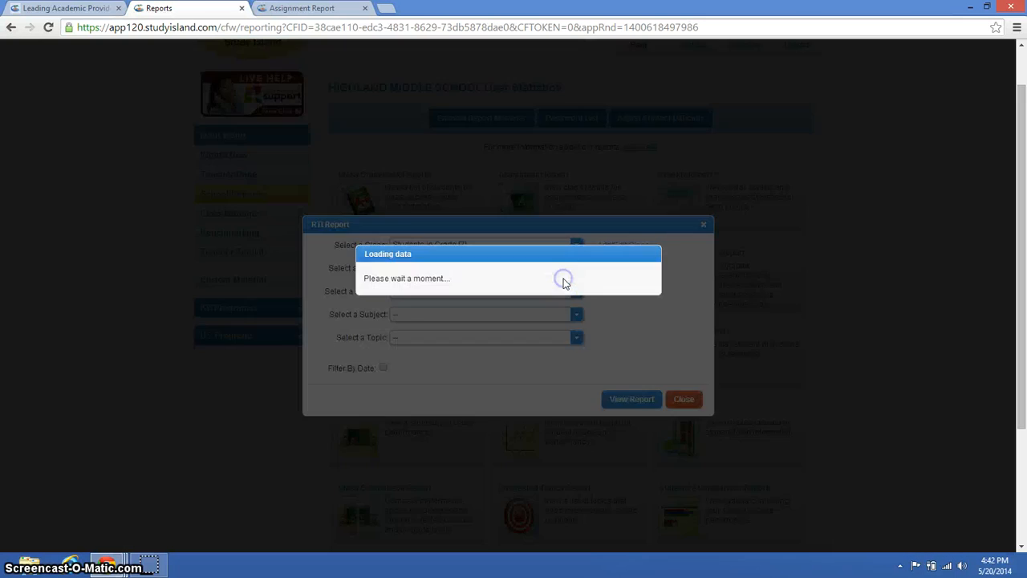
left_click(576, 268)
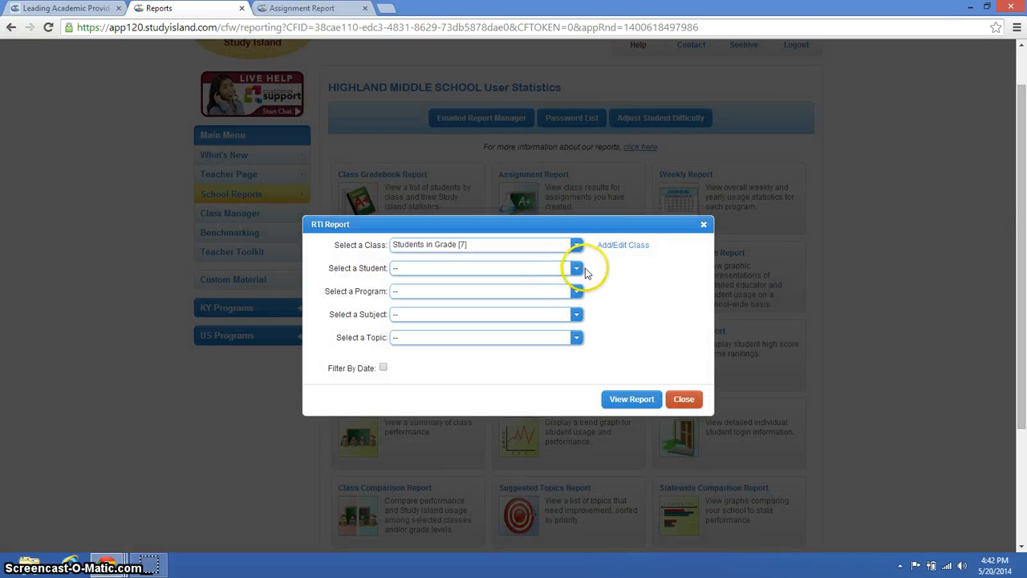
left_click(577, 268)
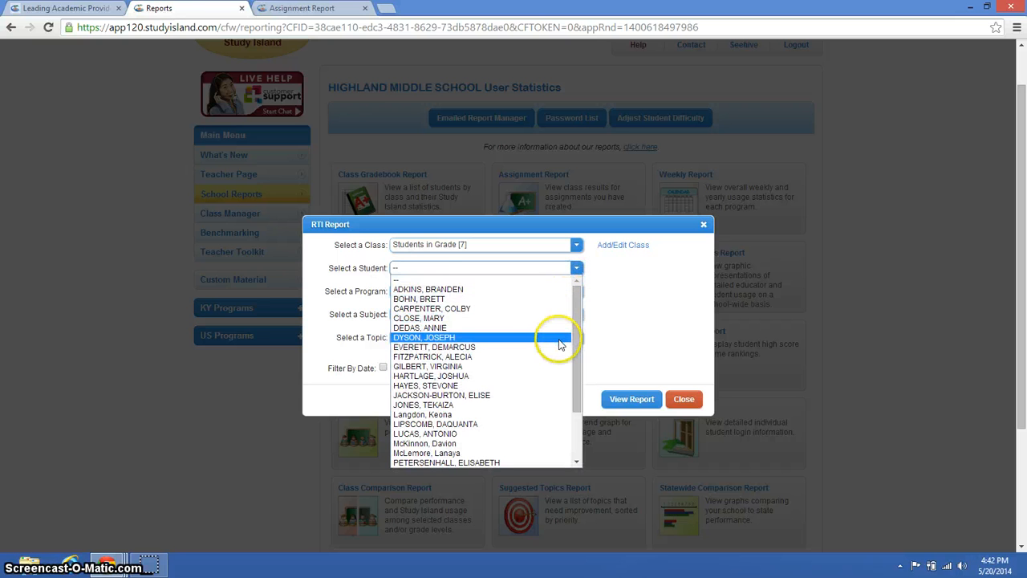
left_click(558, 337)
- Run the RTI chart for 6th Grade Kentucky Standards Mastery, Math (KCAS), Division of Fractions, then return to Reports
left_click(576, 292)
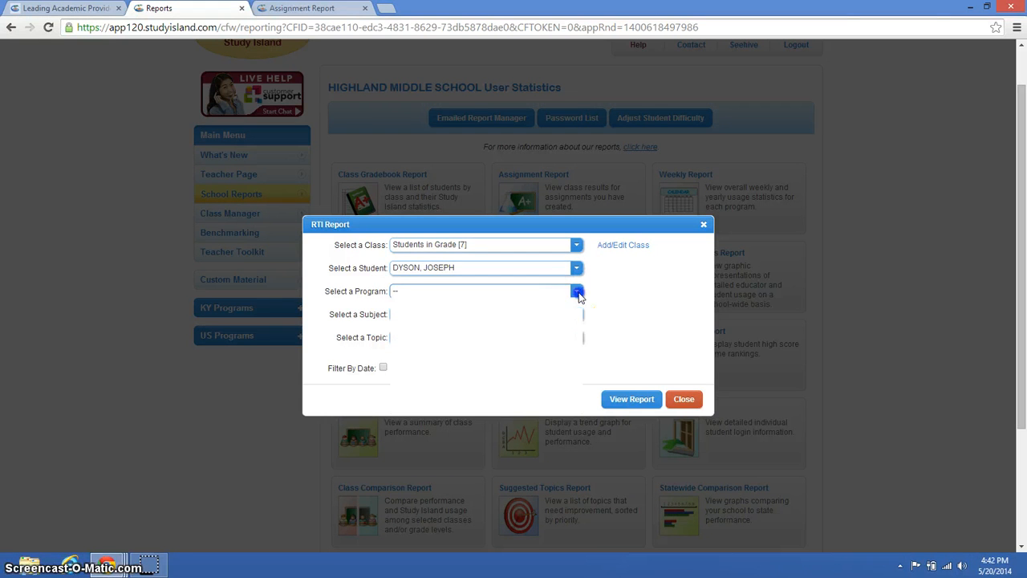
left_click(566, 349)
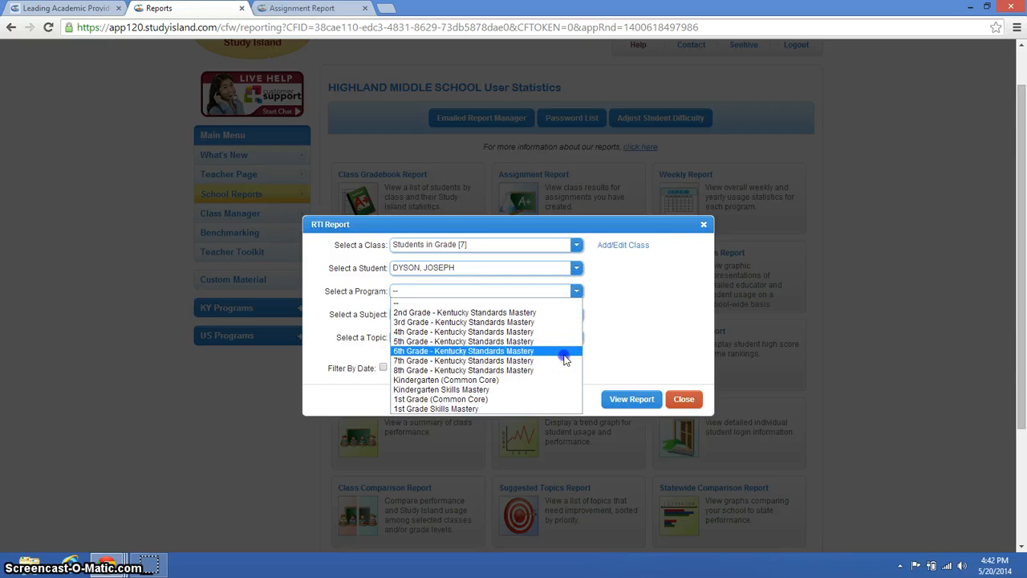
left_click(566, 352)
left_click(578, 315)
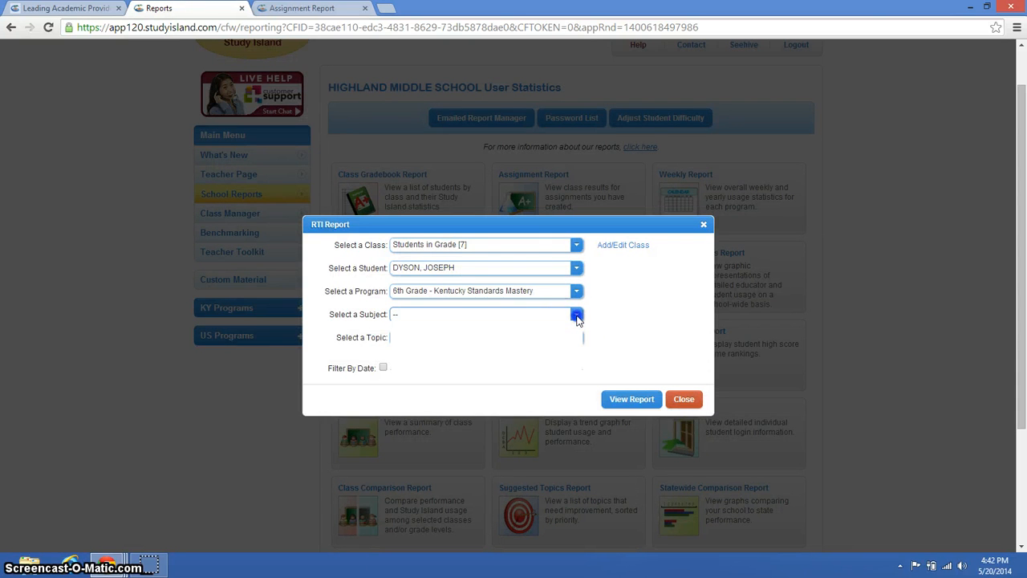
left_click(570, 337)
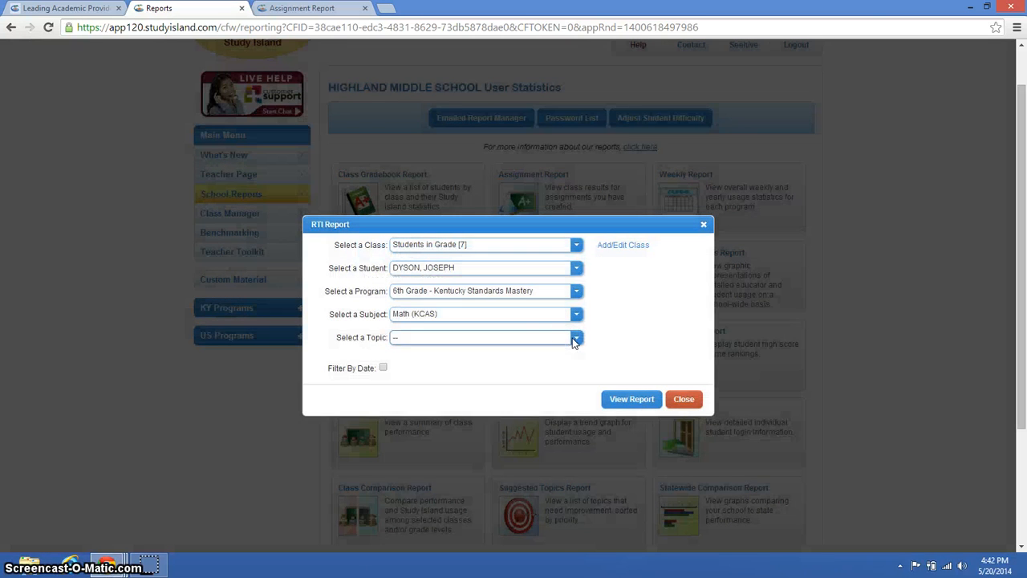
left_click(572, 338)
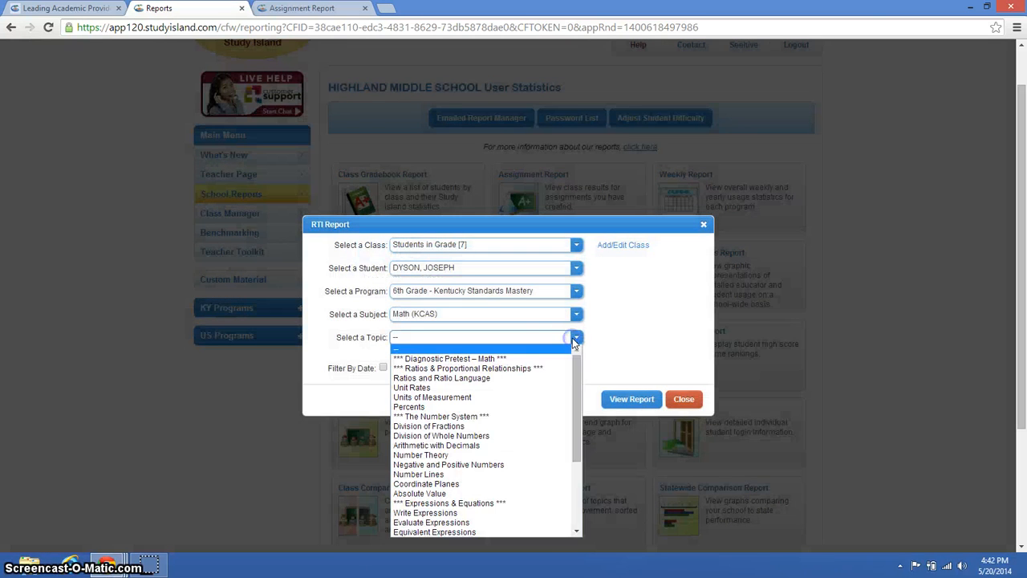
left_click(557, 426)
left_click(625, 399)
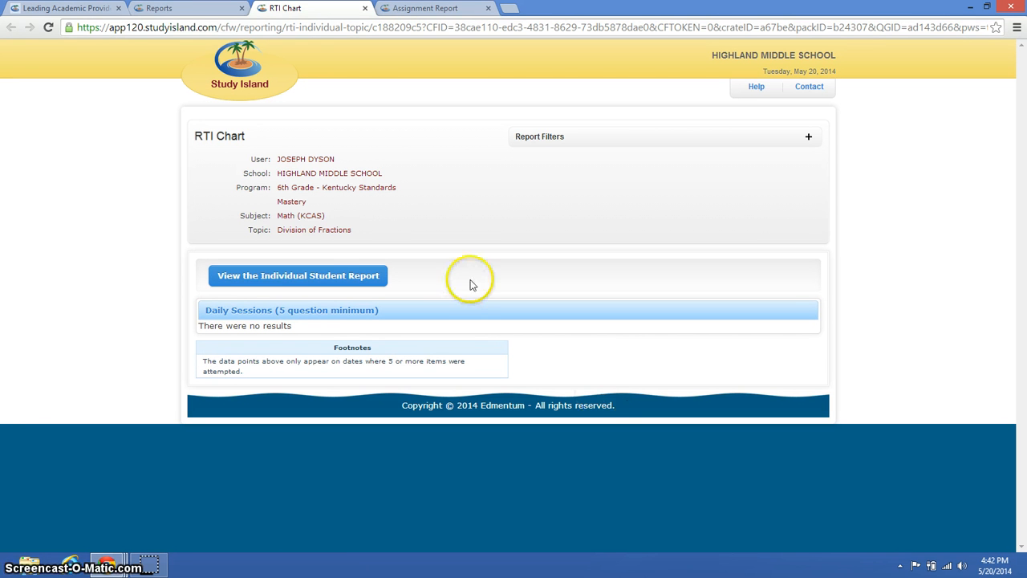
left_click(182, 11)
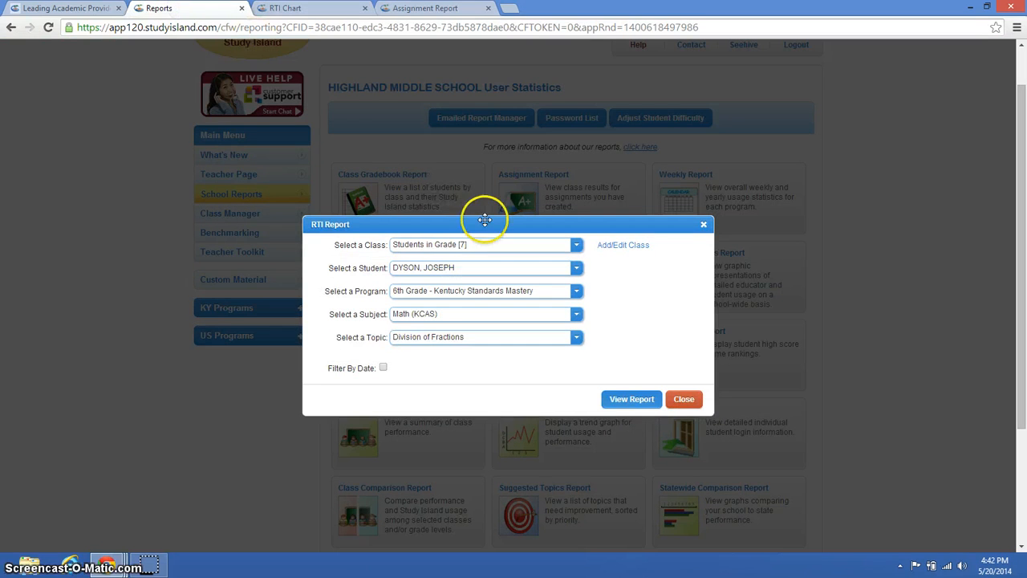
- Close the RTI Report settings and scroll back to the top of the School Reports page
left_click(682, 401)
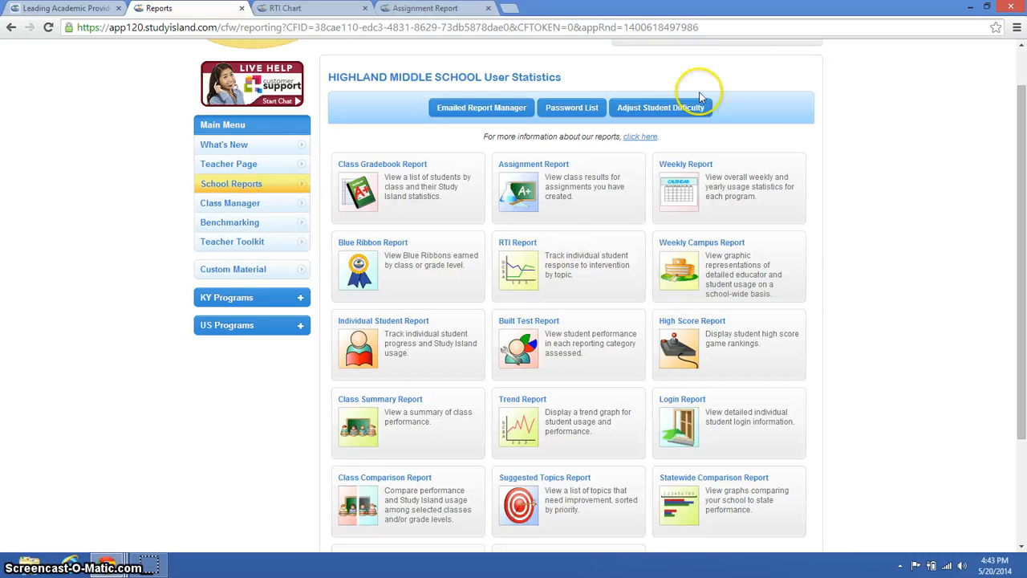
mouse_move(594, 227)
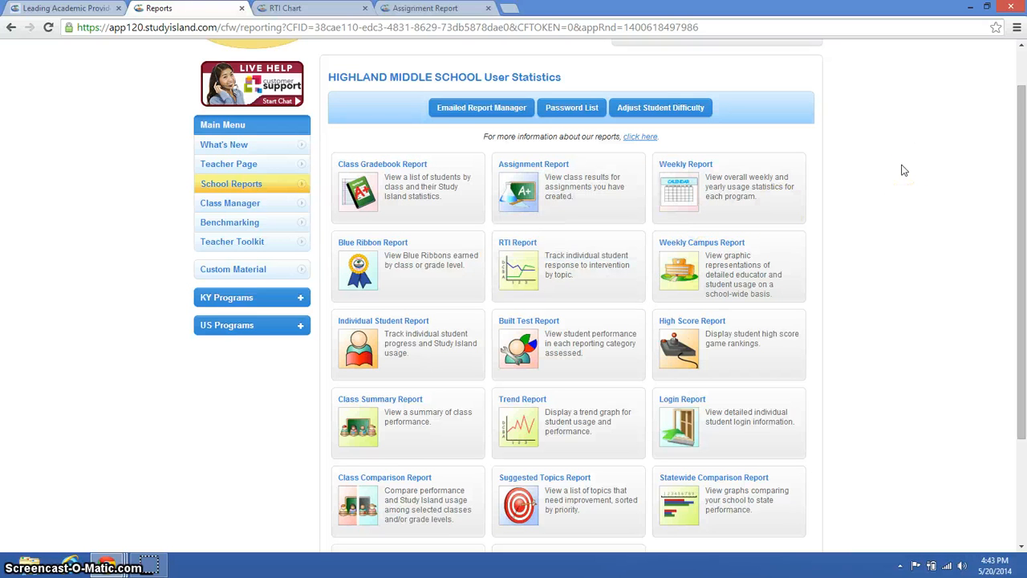
left_click(486, 111)
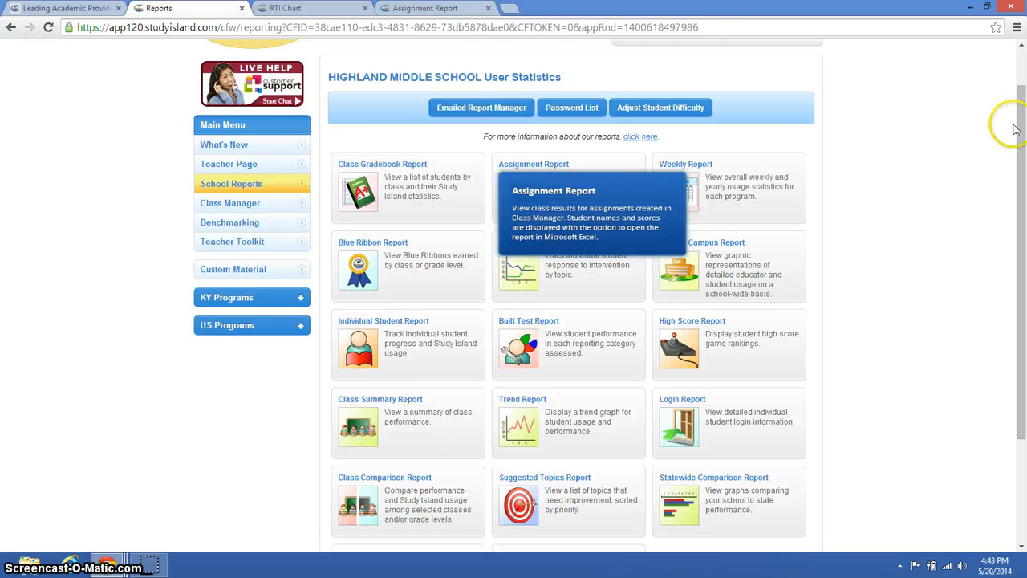
left_click_drag(1022, 140, 1021, 73)
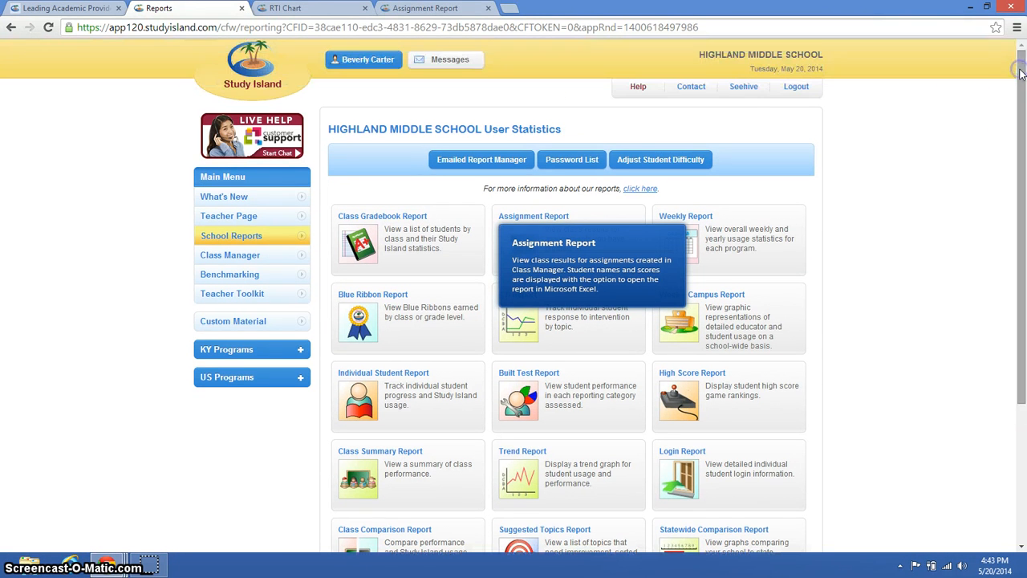